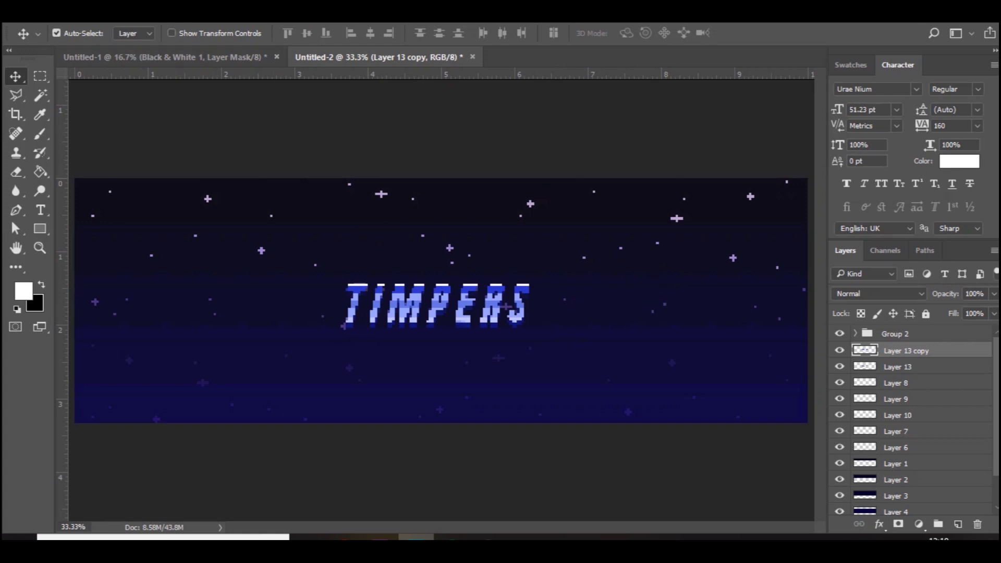
Start a new document from the recent Custom 3000 × 1000 px, 300 ppi preset.
click(42, 21)
click(54, 24)
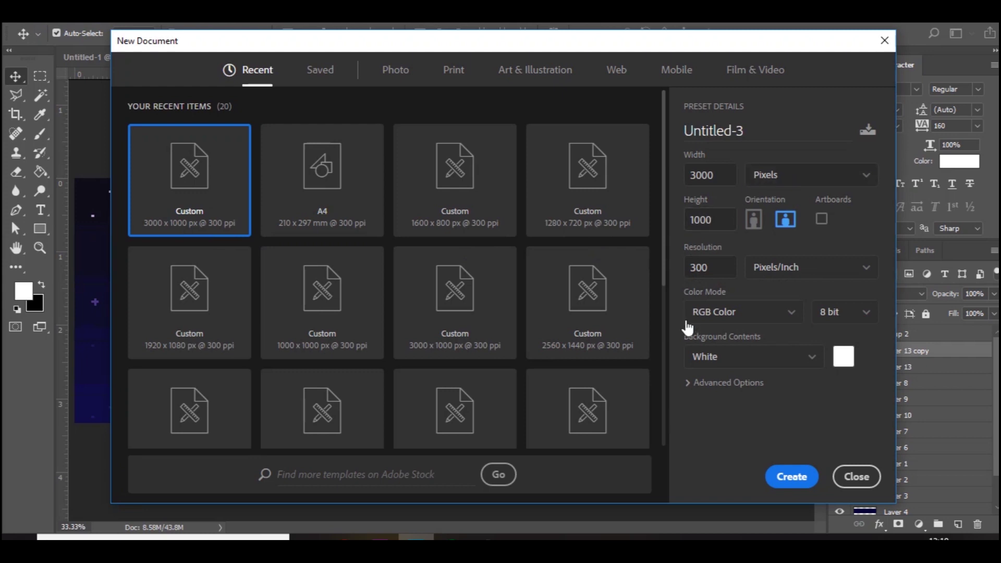
Create the 3000 × 1000 px document and convert its Background into Layer 0.
click(787, 476)
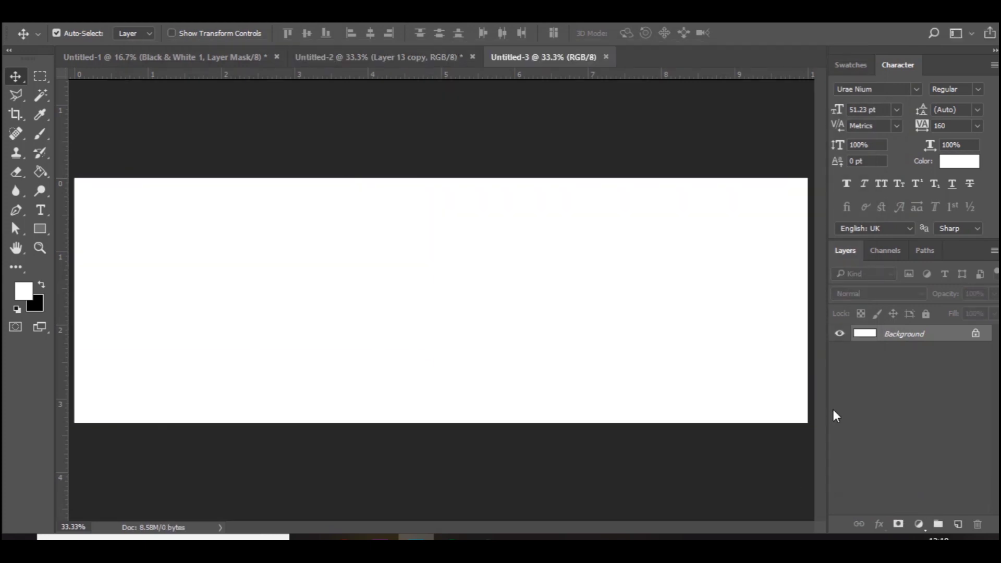
double_click(943, 335)
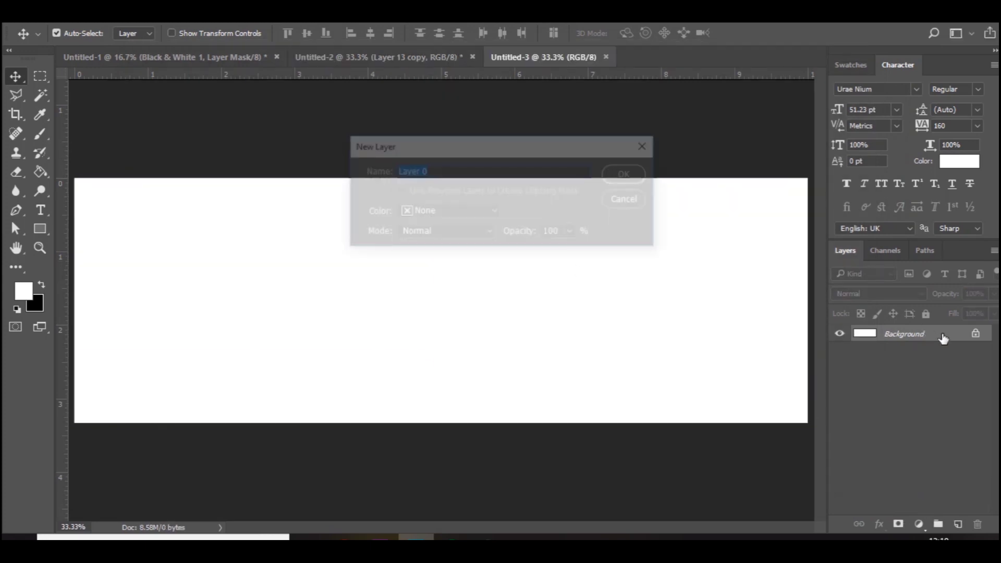
click(642, 176)
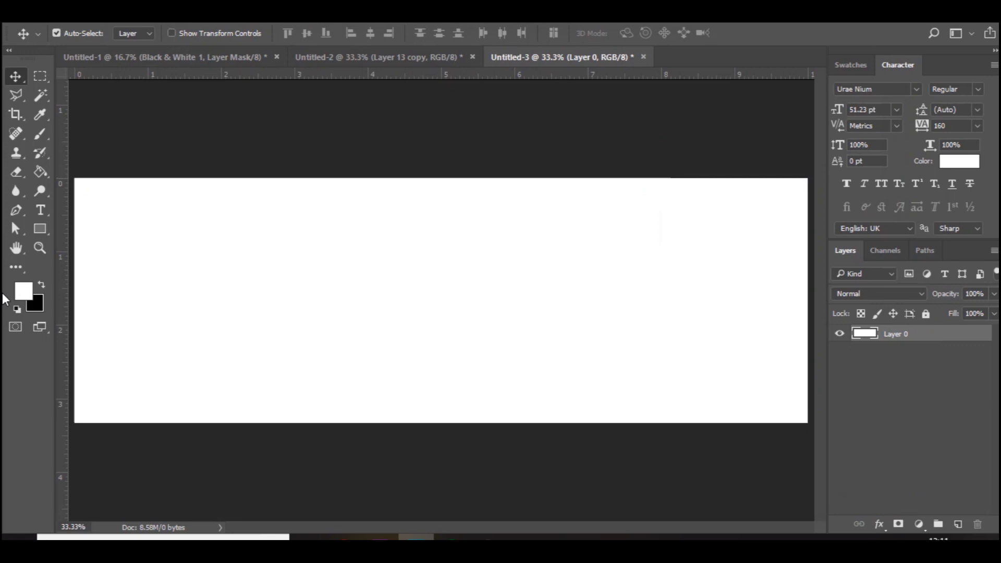
Fill Layer 0 with dark navy #00091d.
click(23, 290)
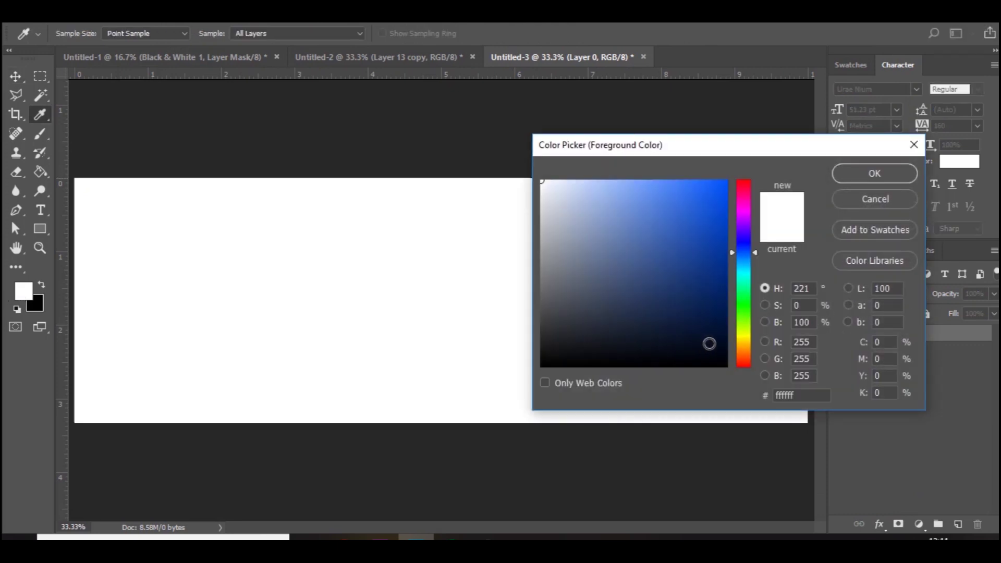
drag(722, 343, 736, 340)
key(Return)
key(v)
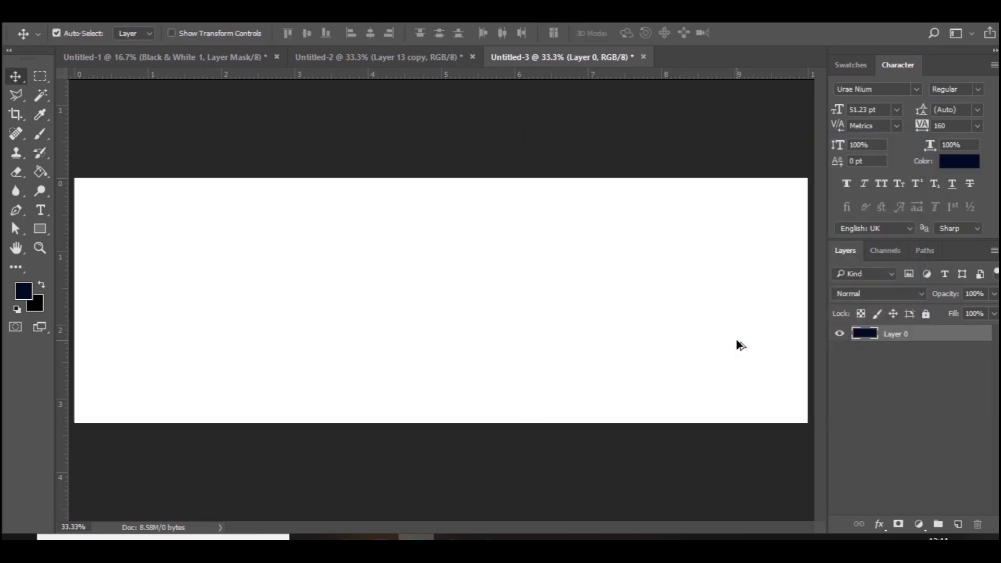
key(alt+BackSpace)
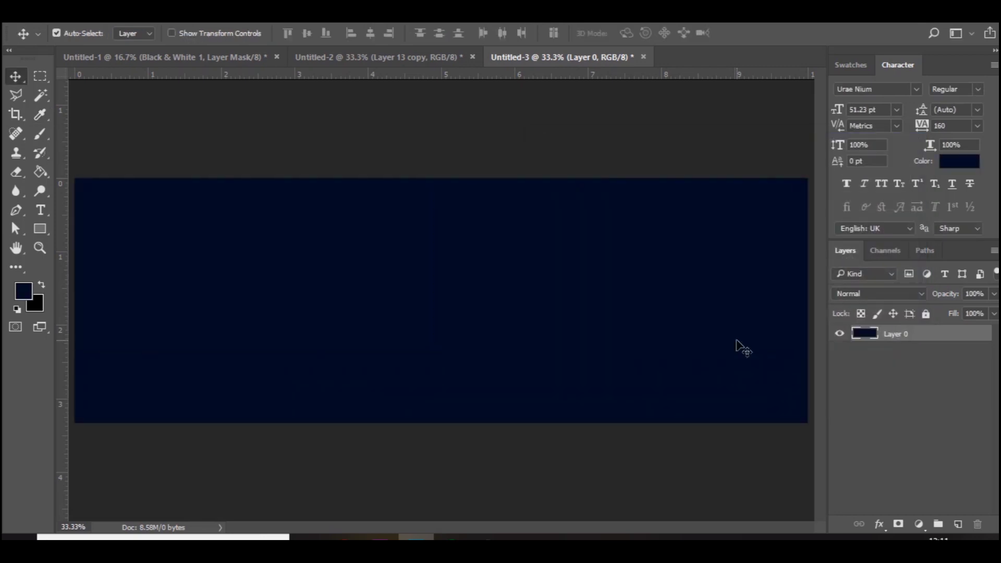
right_click(37, 138)
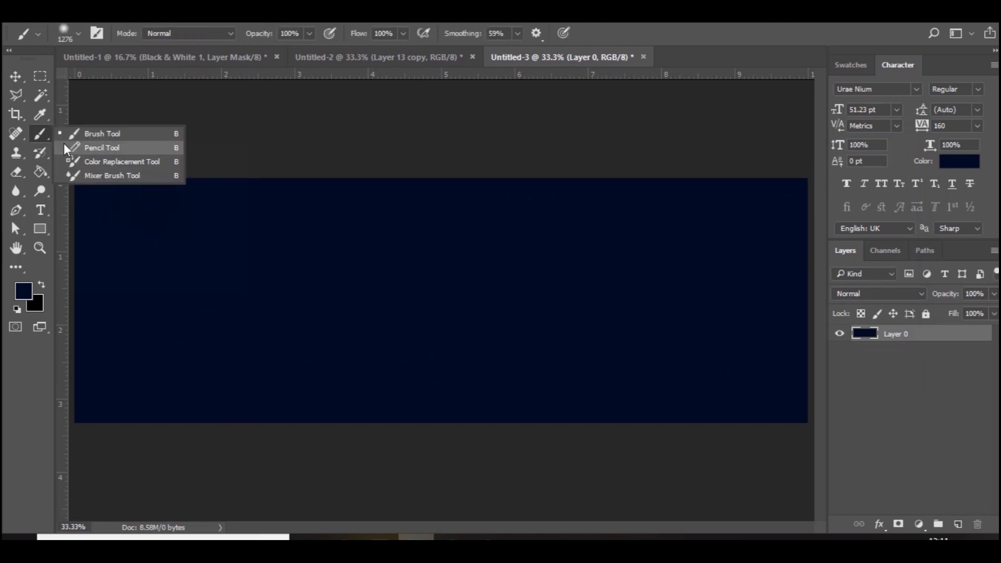
With the Pencil selected, resize the image to 300 × 100 px using Nearest Neighbor and zoom to 300%.
click(99, 148)
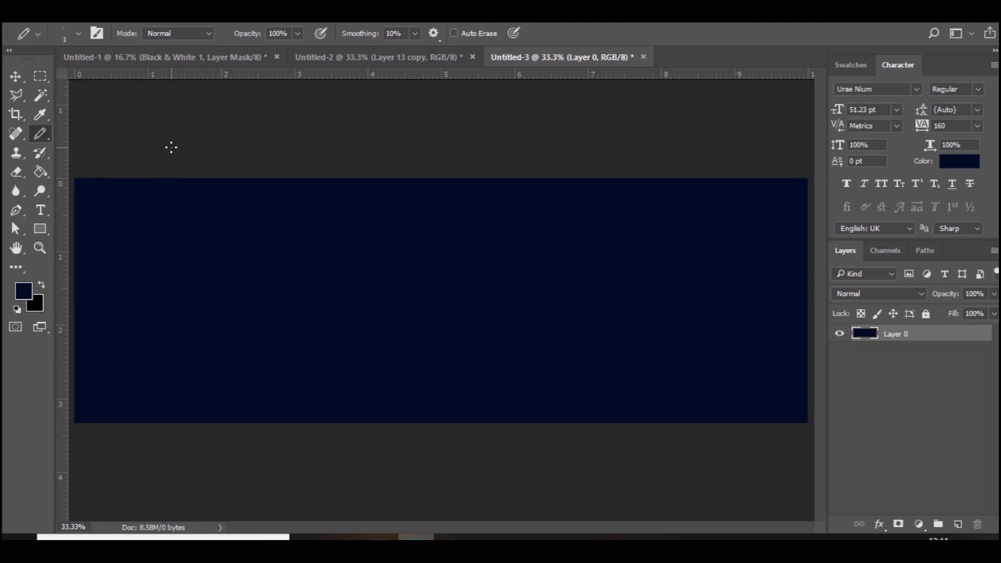
click(107, 22)
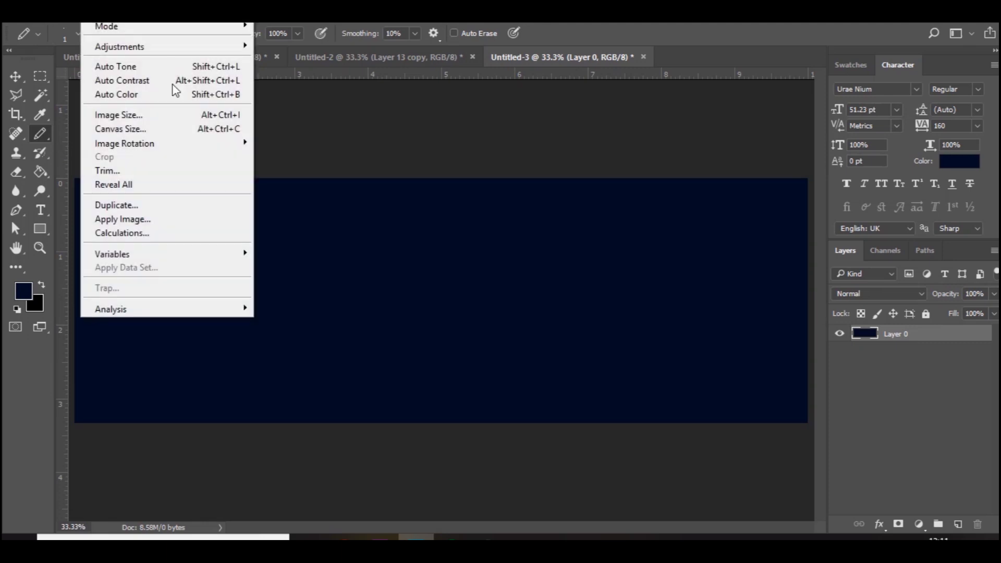
click(168, 116)
text(300)
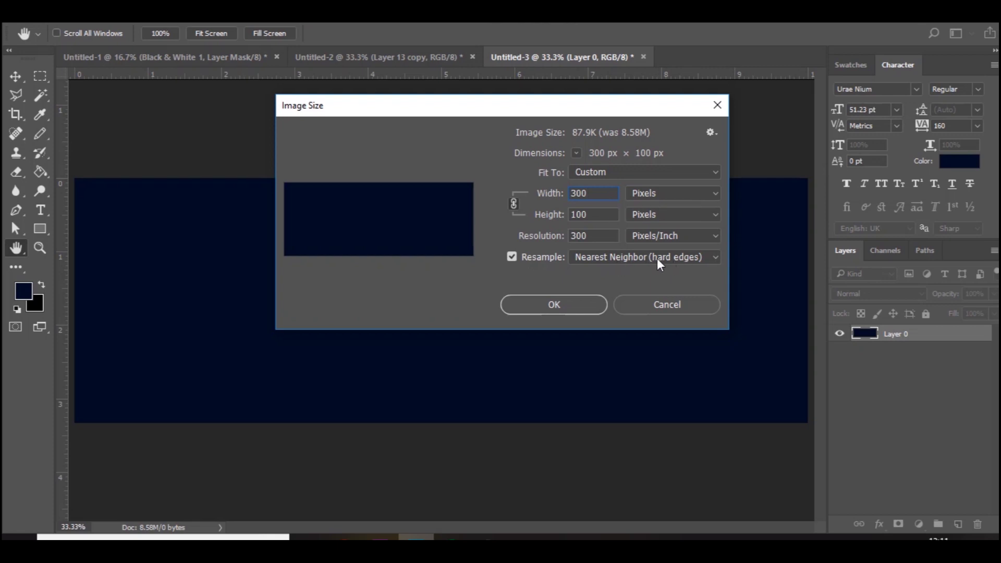
key(Return)
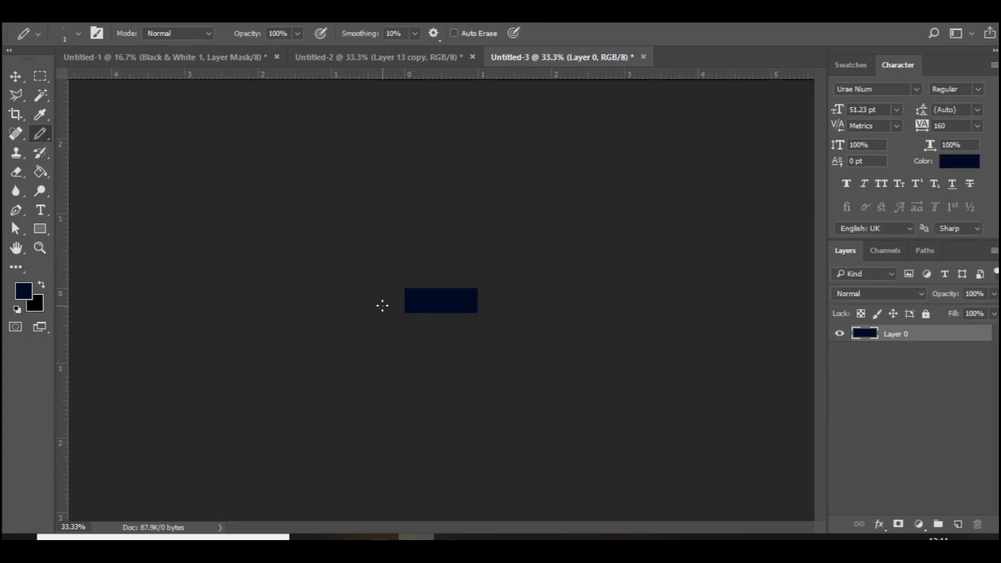
key(ctrl+plus)
key(ctrl+plus)
key(ctrl+plus)
key(ctrl+plus)
key(ctrl+plus)
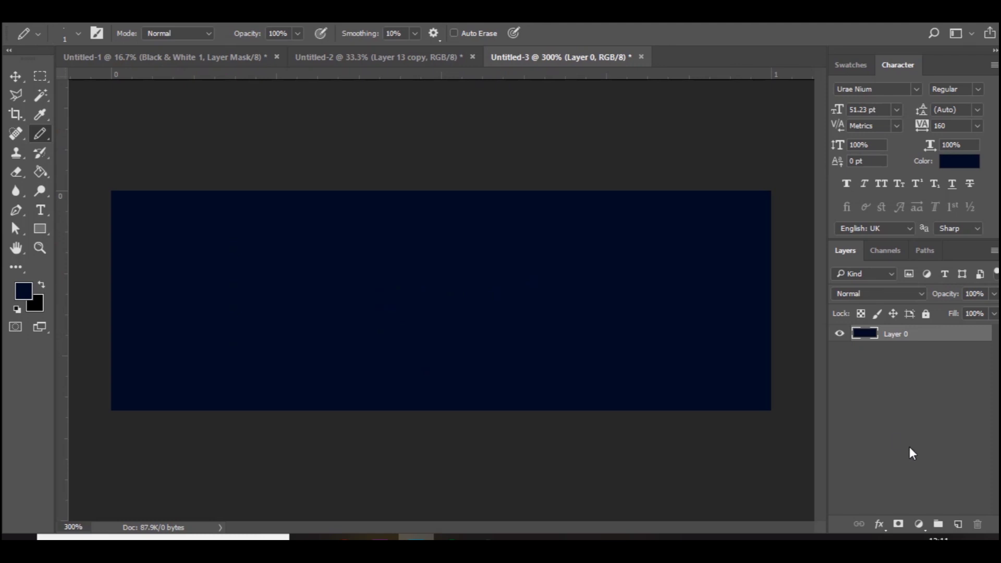
On a new layer, paint a near-black navy band along the top with a 37 px pencil.
click(957, 523)
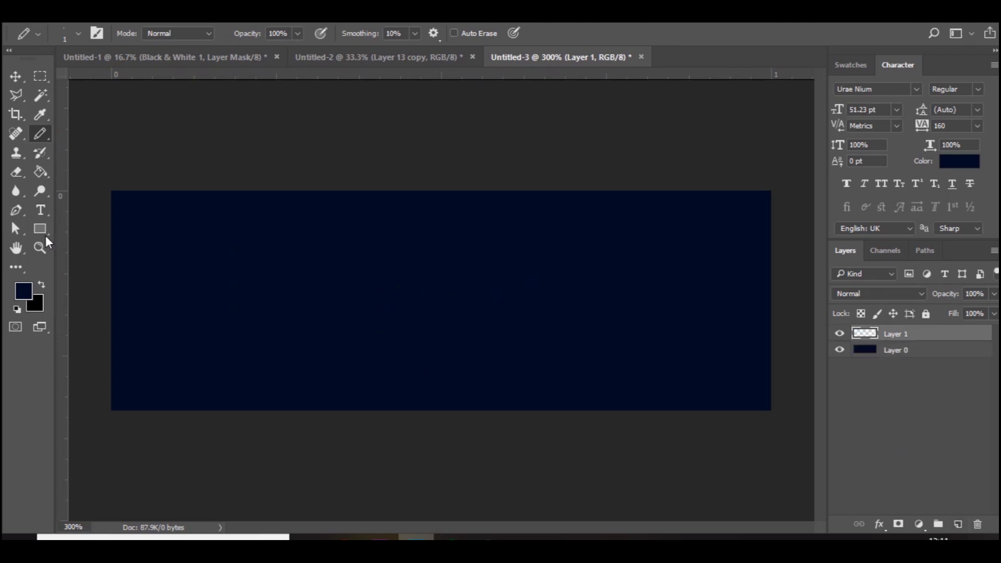
click(24, 291)
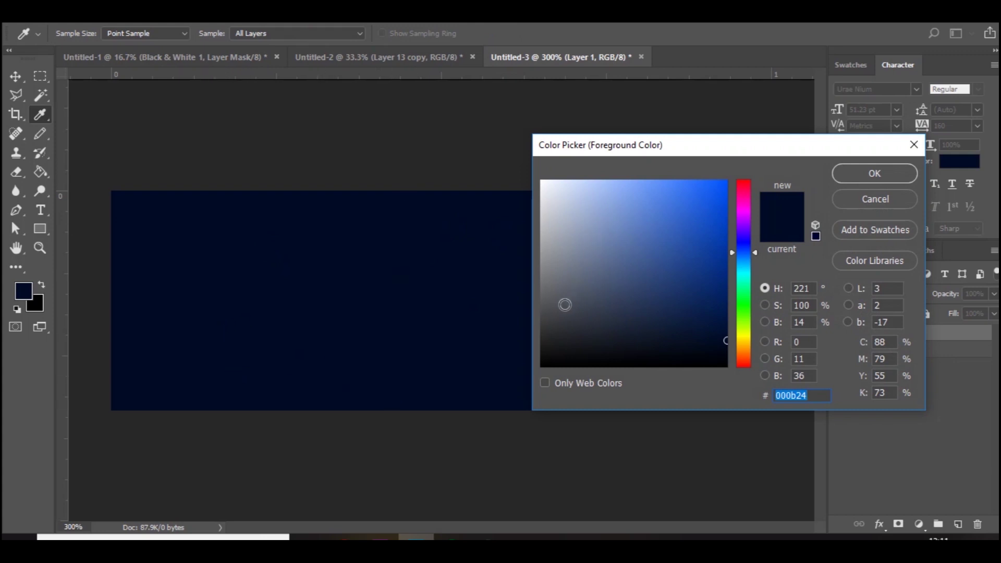
drag(725, 344, 733, 351)
key(Return)
key(b)
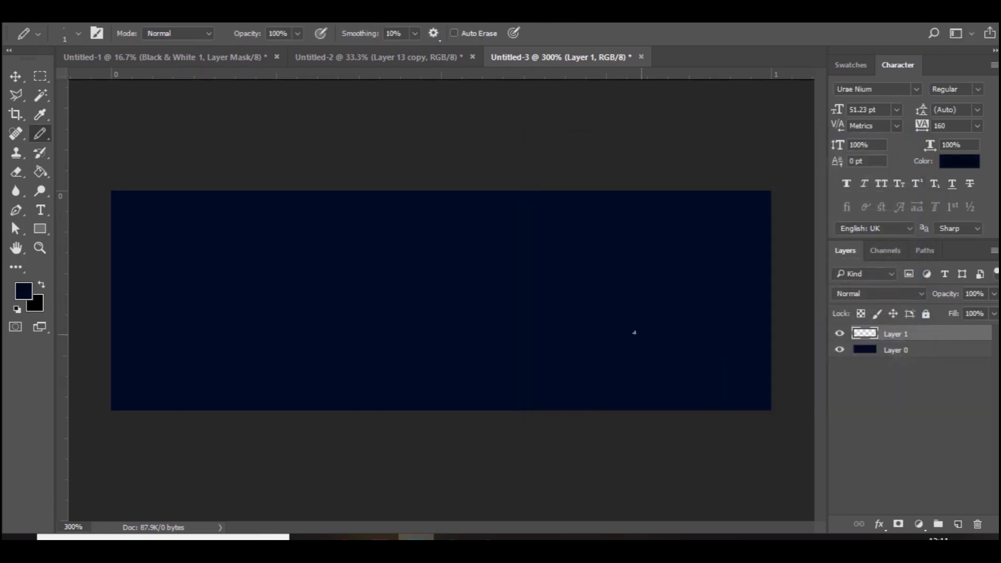
alt+right_click(634, 334)
mouse_move(643, 335)
mouse_down()
mouse_move(683, 335)
mouse_move(700, 308)
mouse_up()
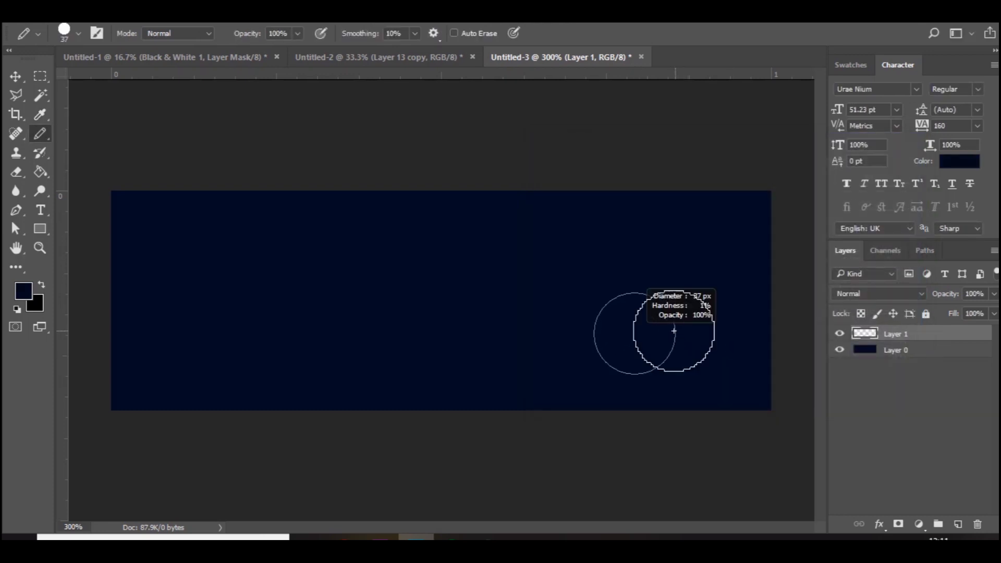
click(775, 195)
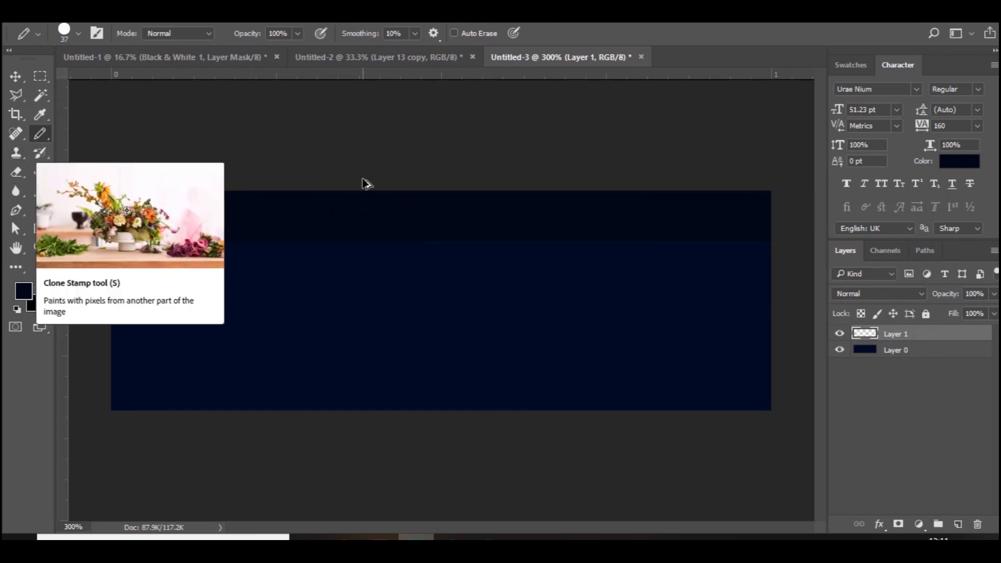
mouse_move(125, 188)
mouse_down()
mouse_move(633, 191)
mouse_move(895, 171)
mouse_up()
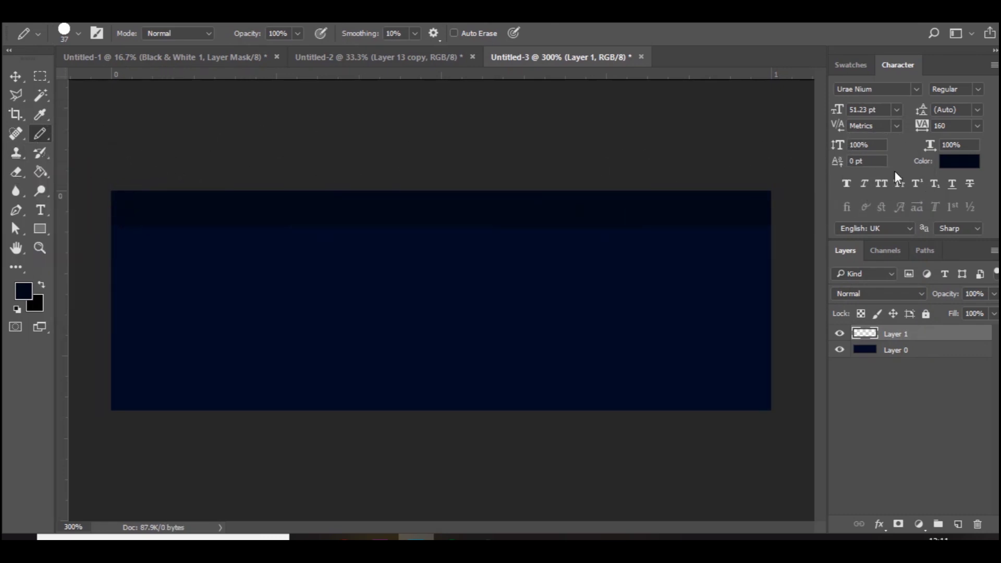
key(ctrl+z)
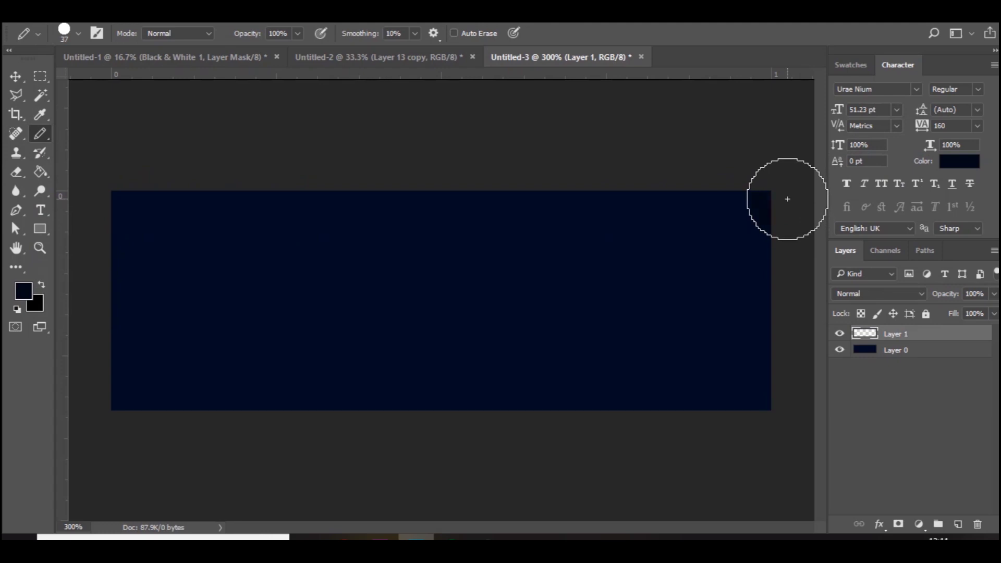
key(ctrl+z)
Paint a second stripe in slightly lighter navy 000d29 on a new layer above Layer 0.
click(23, 293)
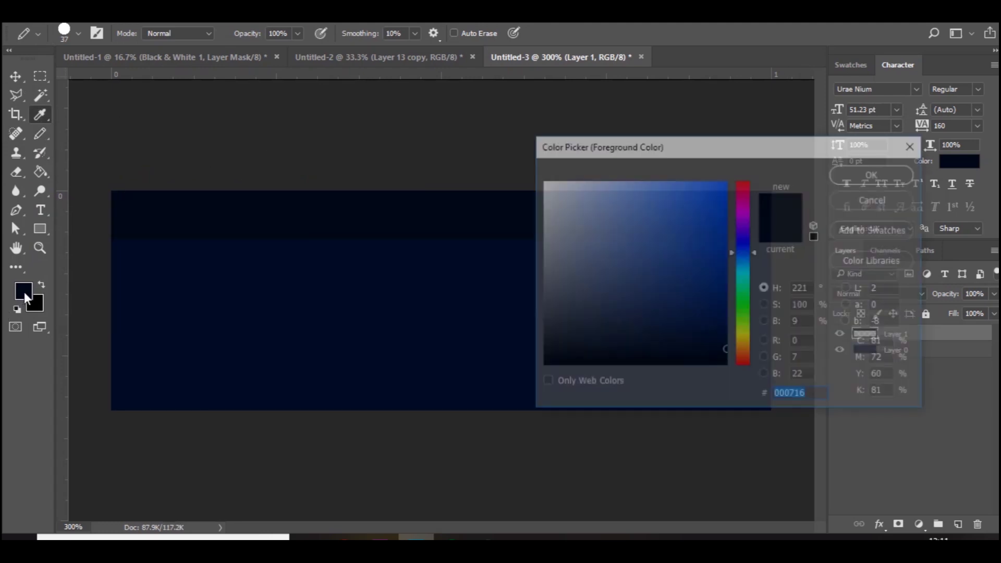
click(725, 338)
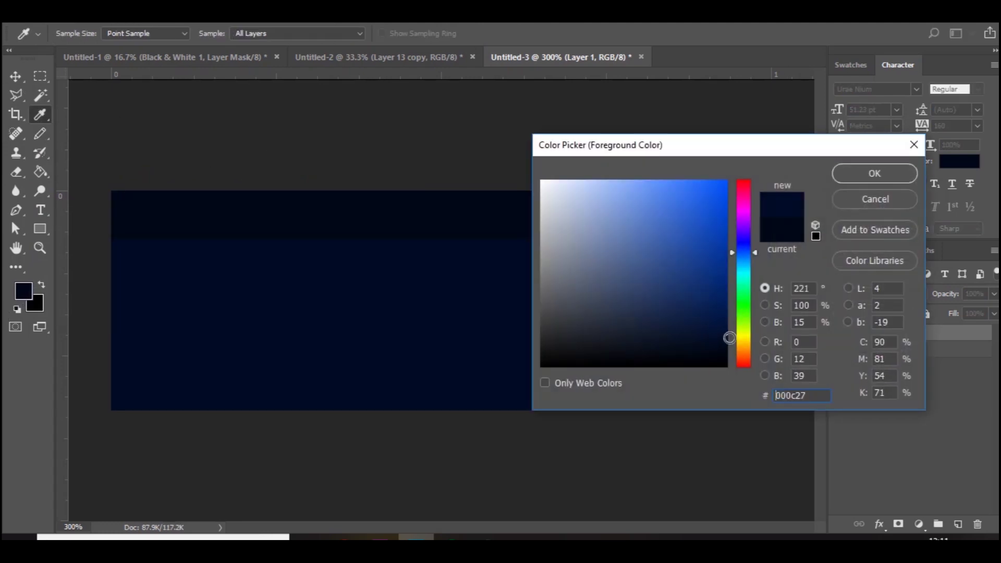
click(867, 178)
click(905, 349)
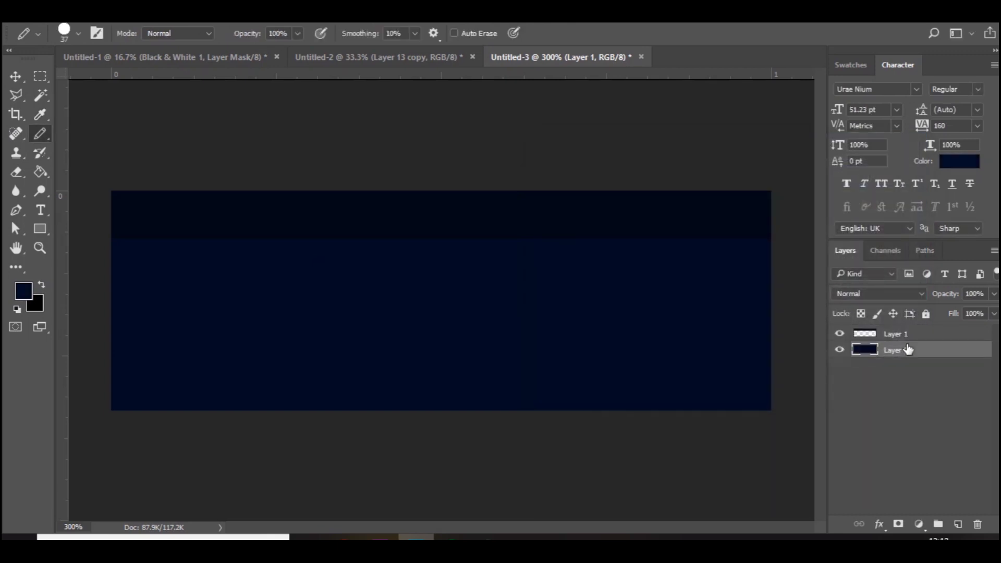
click(958, 524)
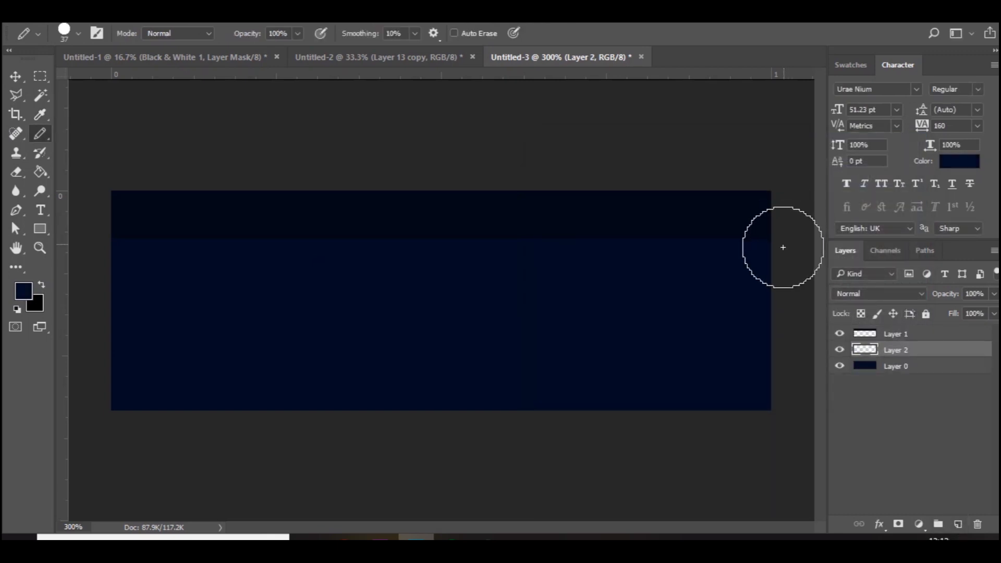
mouse_move(783, 243)
mouse_down()
mouse_move(673, 251)
mouse_move(147, 208)
mouse_move(89, 215)
mouse_up()
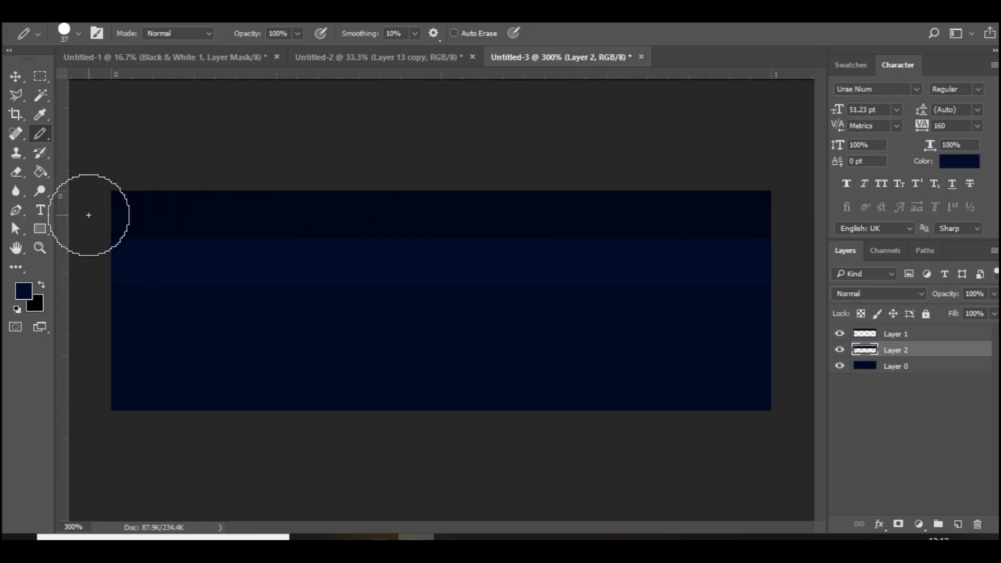
Paint a brighter blue third band on another new layer above Layer 0.
click(22, 290)
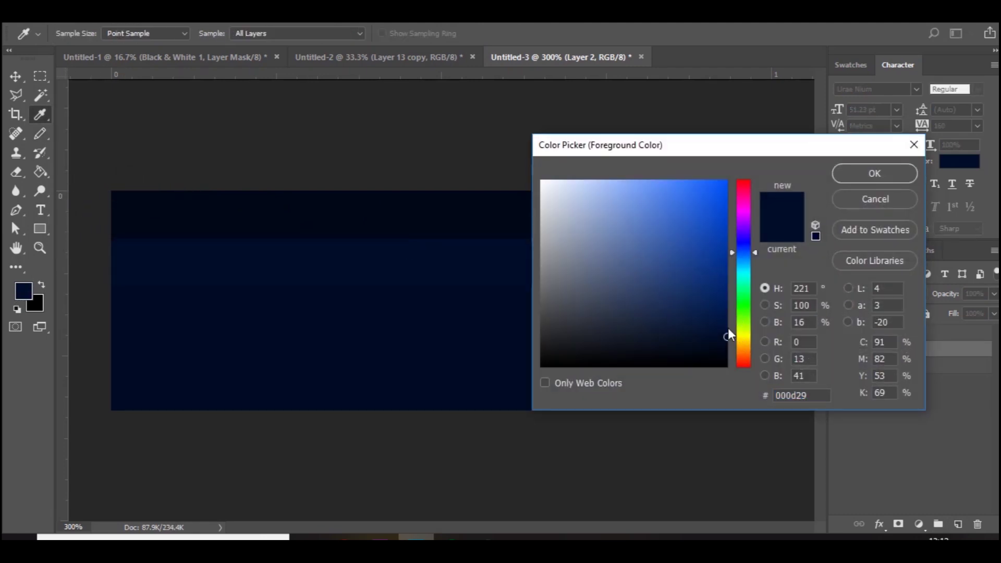
drag(728, 331, 728, 319)
key(Return)
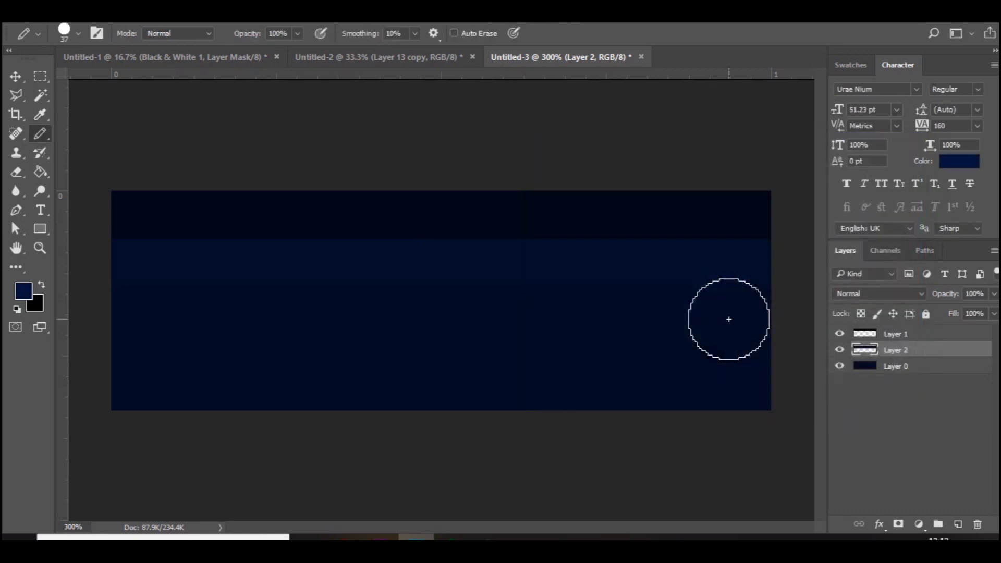
click(954, 368)
click(957, 523)
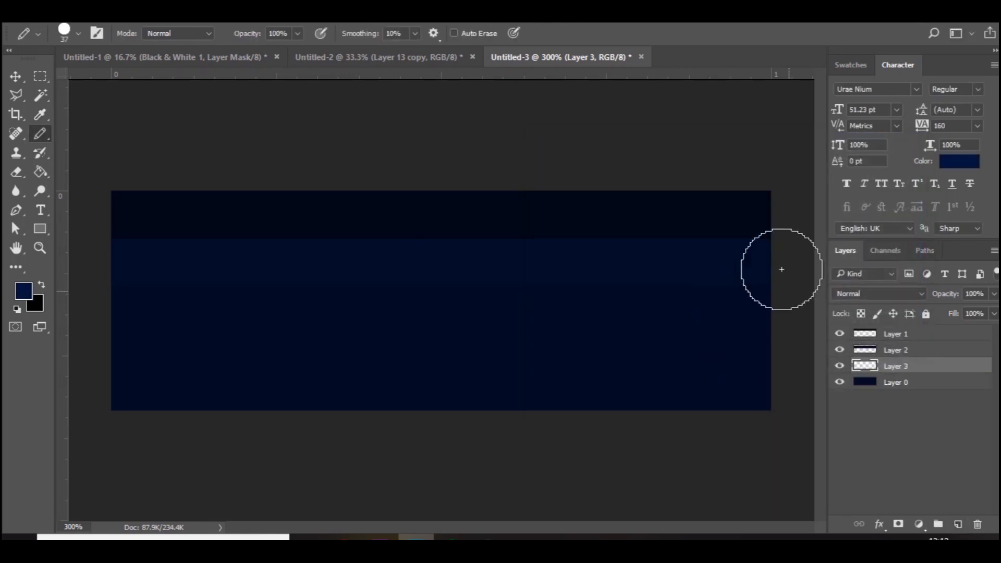
drag(778, 287, 3, 276)
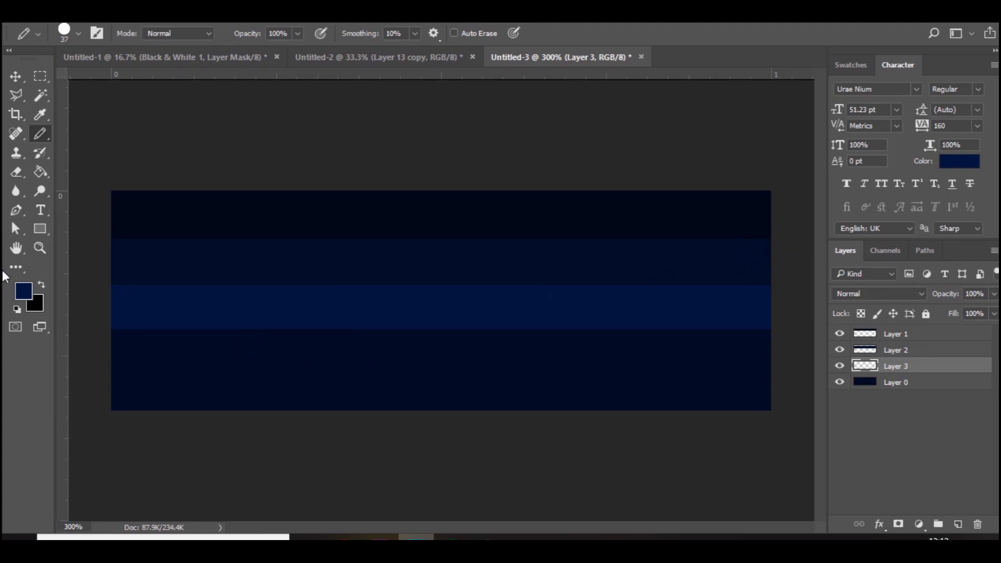
Paint a fourth full-width band in blue 00194f on its own new layer.
click(31, 286)
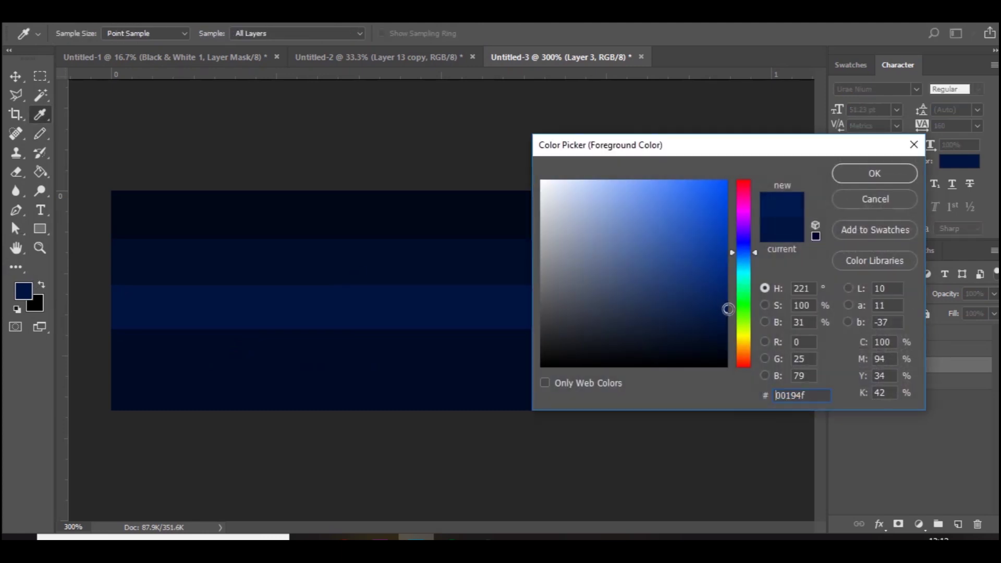
key(Return)
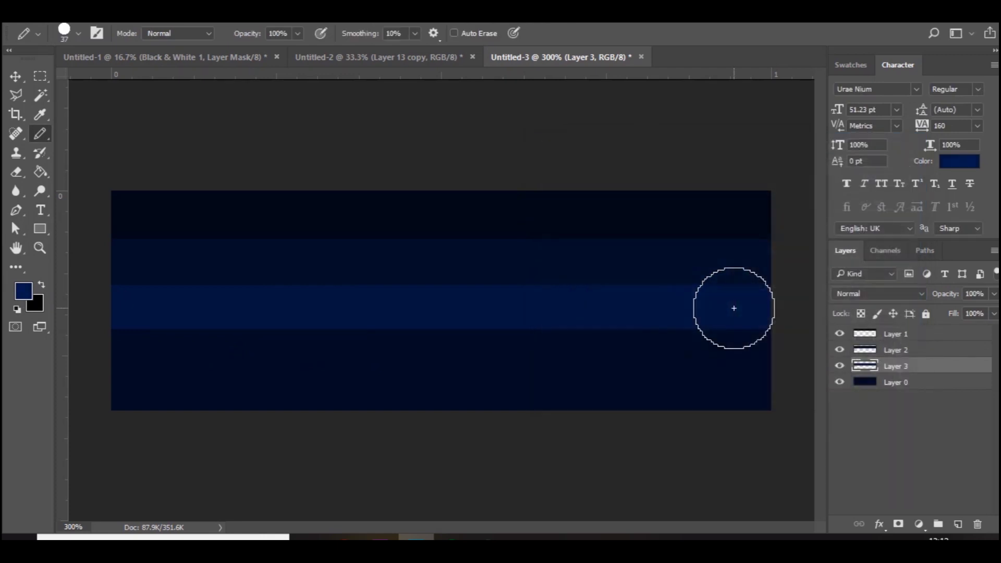
click(952, 386)
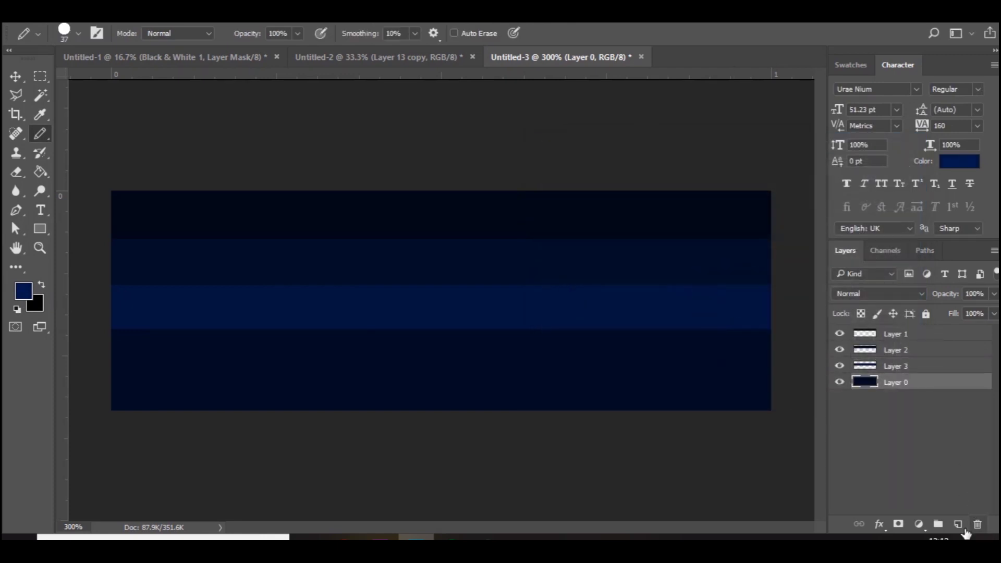
click(958, 524)
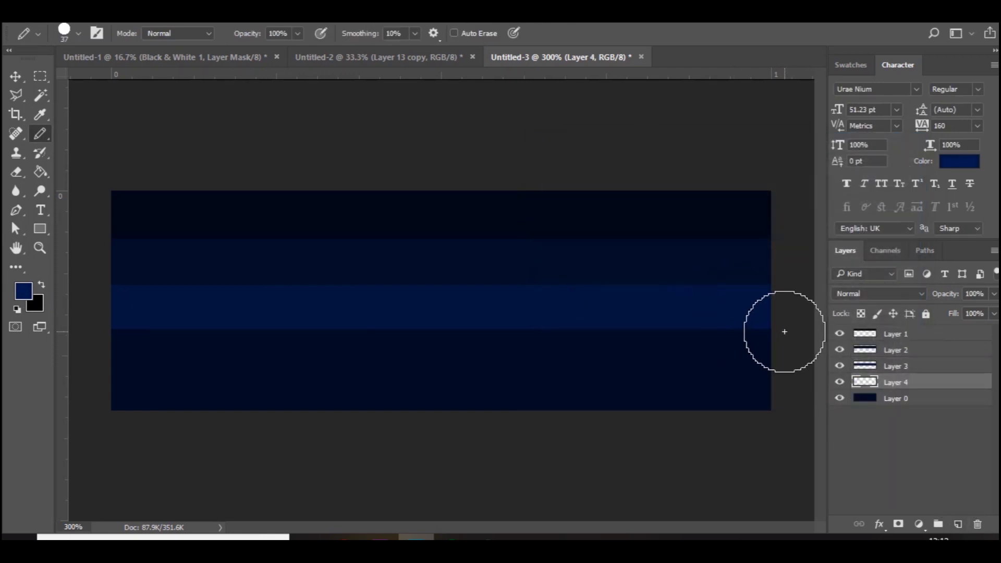
drag(785, 332, 8, 334)
Paint the bottom band in a still brighter blue on a fifth new layer.
click(22, 290)
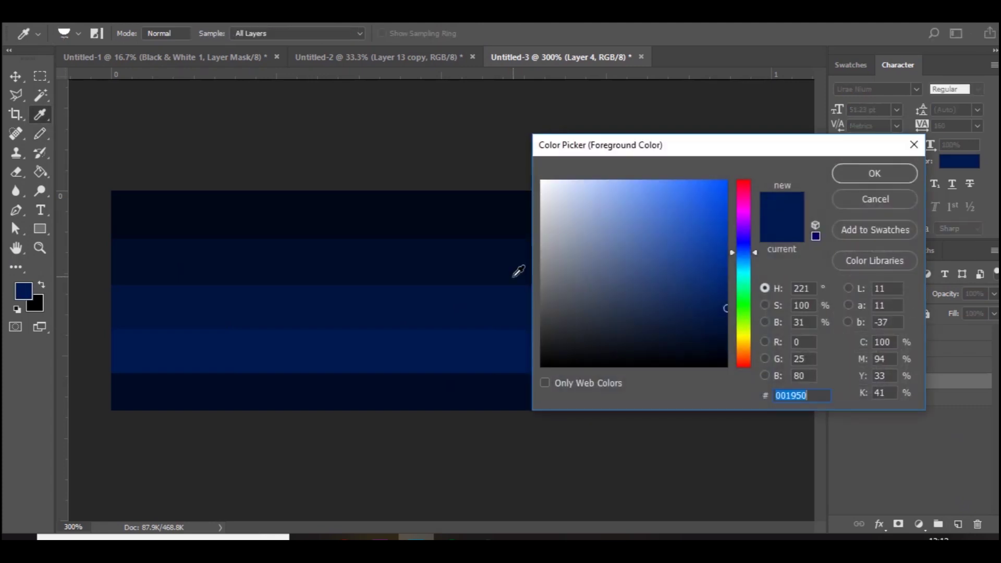
click(725, 303)
drag(726, 302, 731, 297)
key(Return)
click(941, 399)
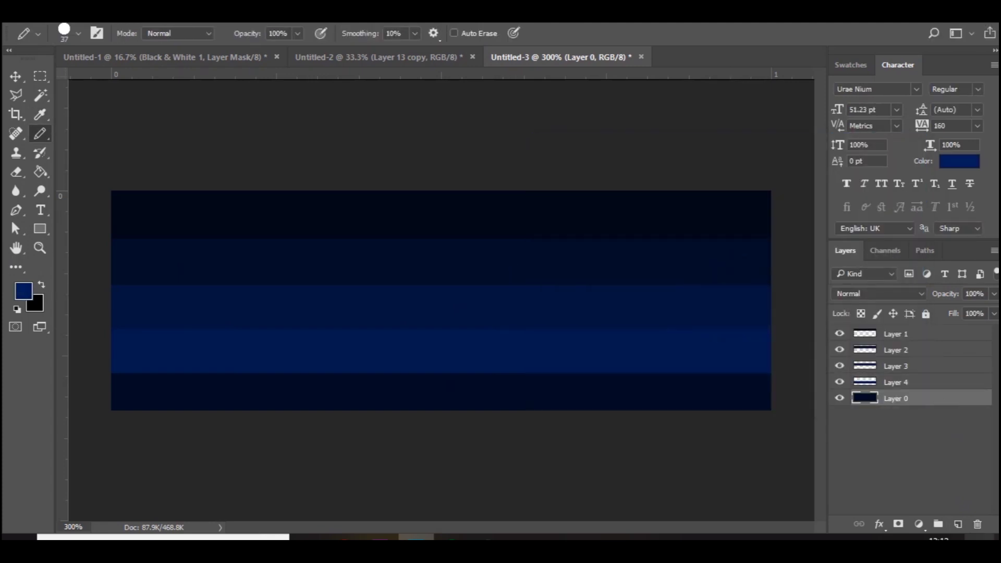
click(958, 524)
drag(775, 382, 11, 380)
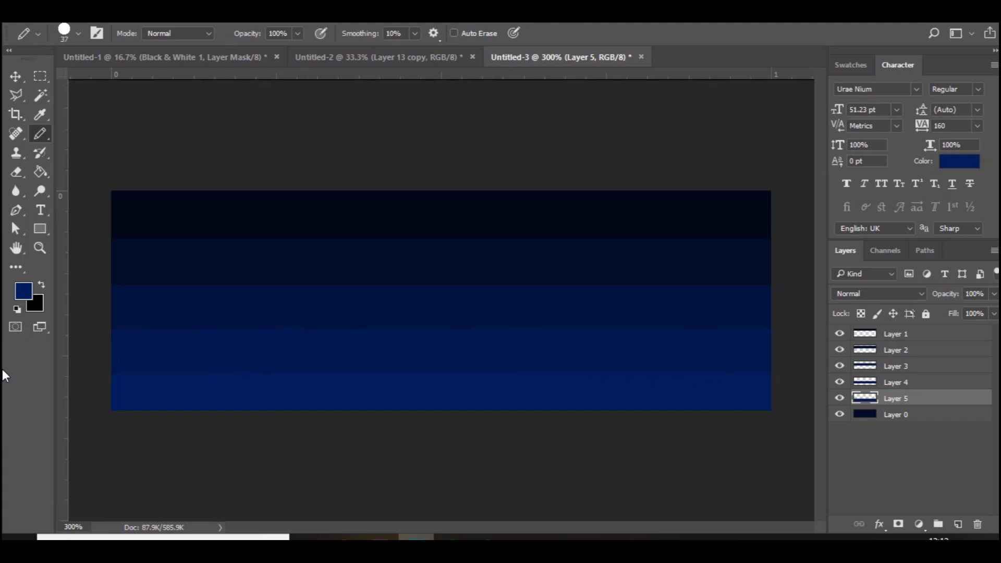
click(897, 335)
click(917, 528)
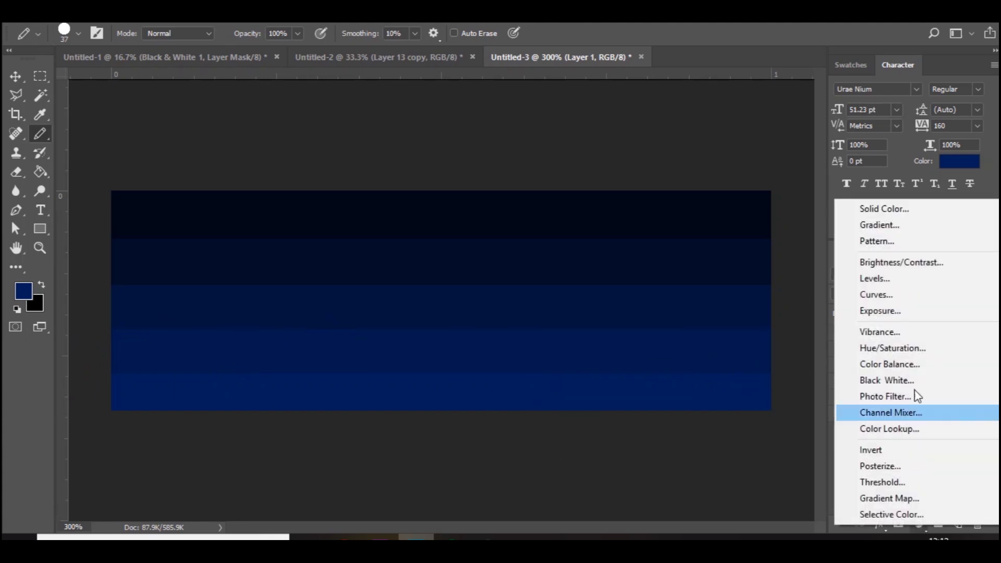
click(916, 346)
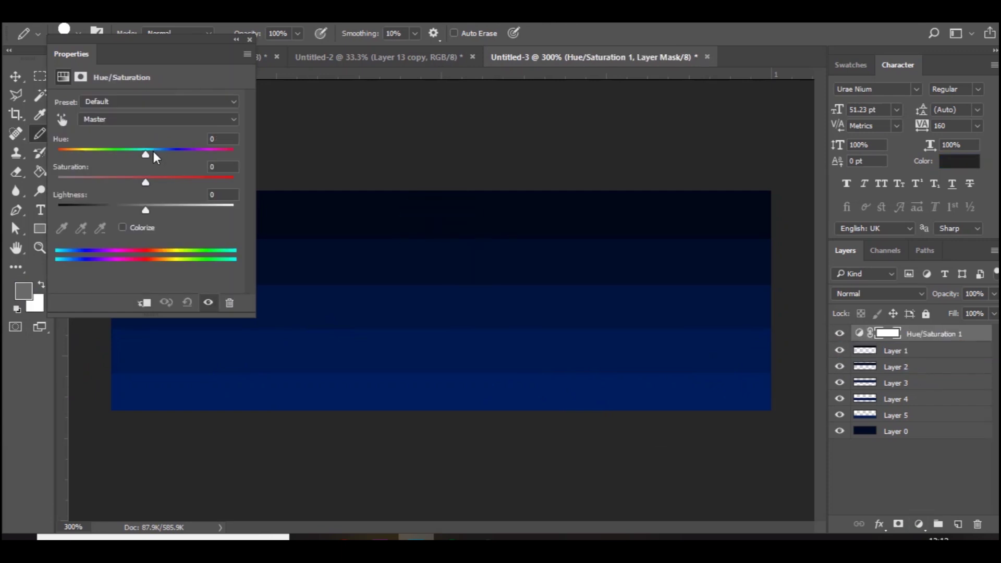
drag(153, 151, 211, 176)
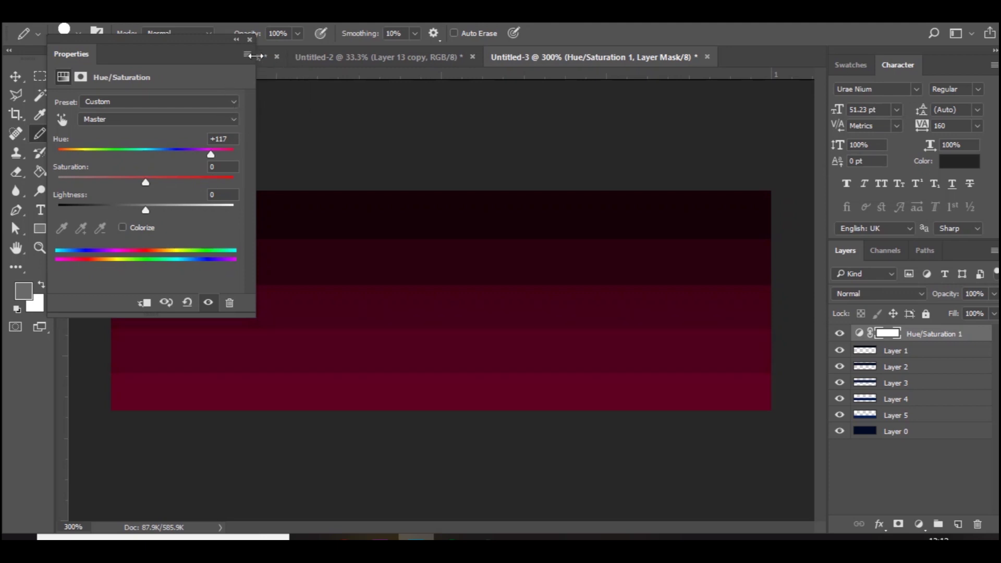
click(249, 40)
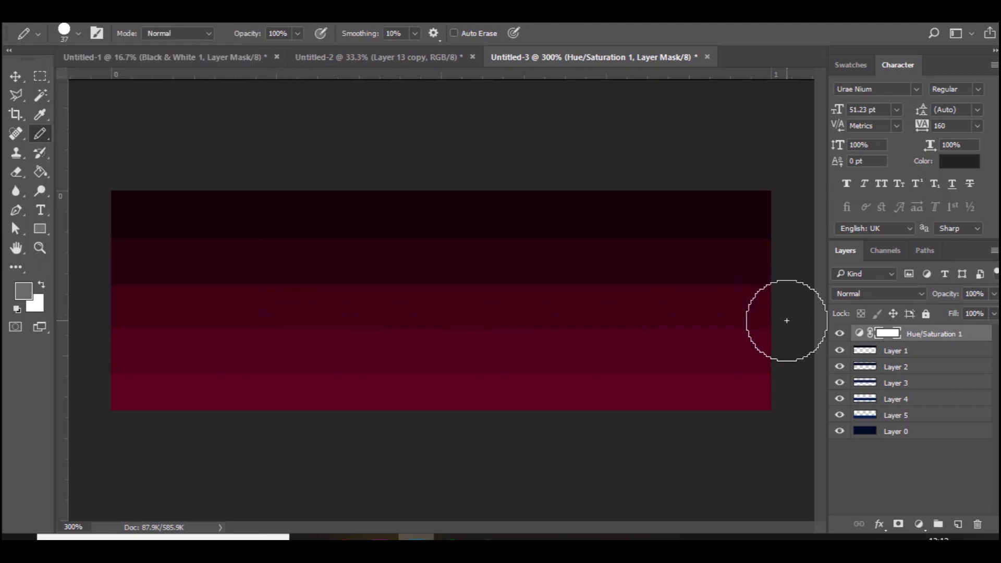
key(Delete)
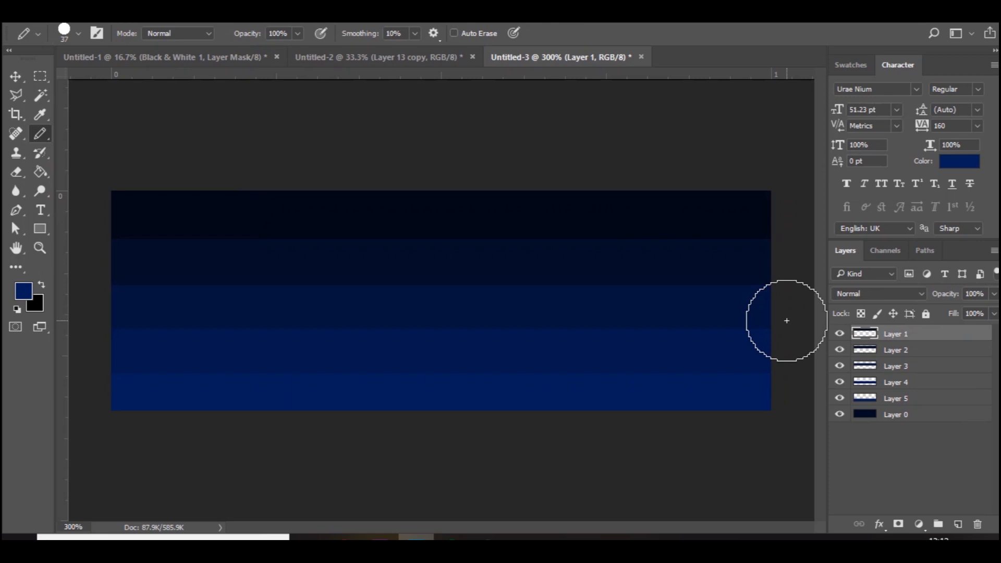
click(334, 56)
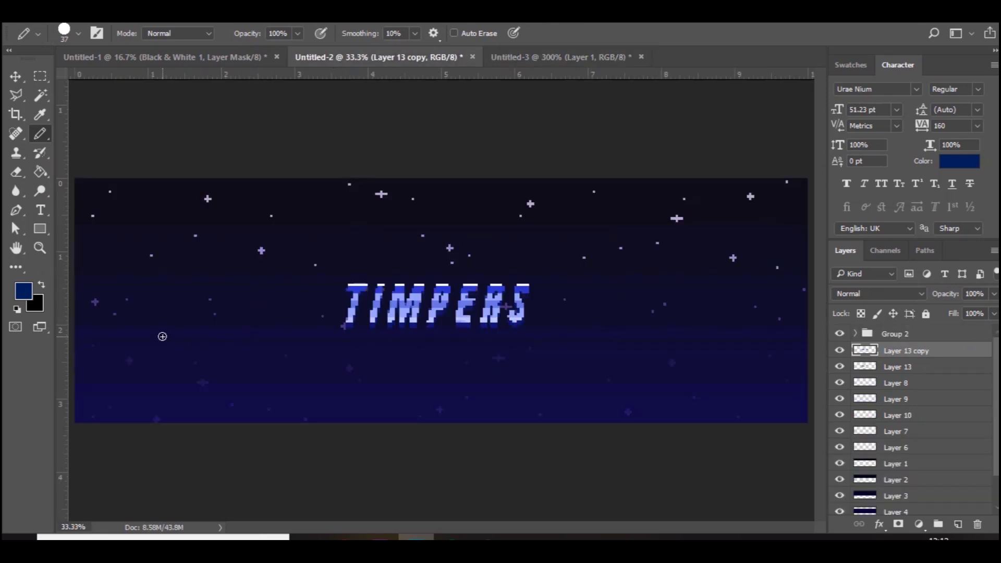
key(ctrl+plus)
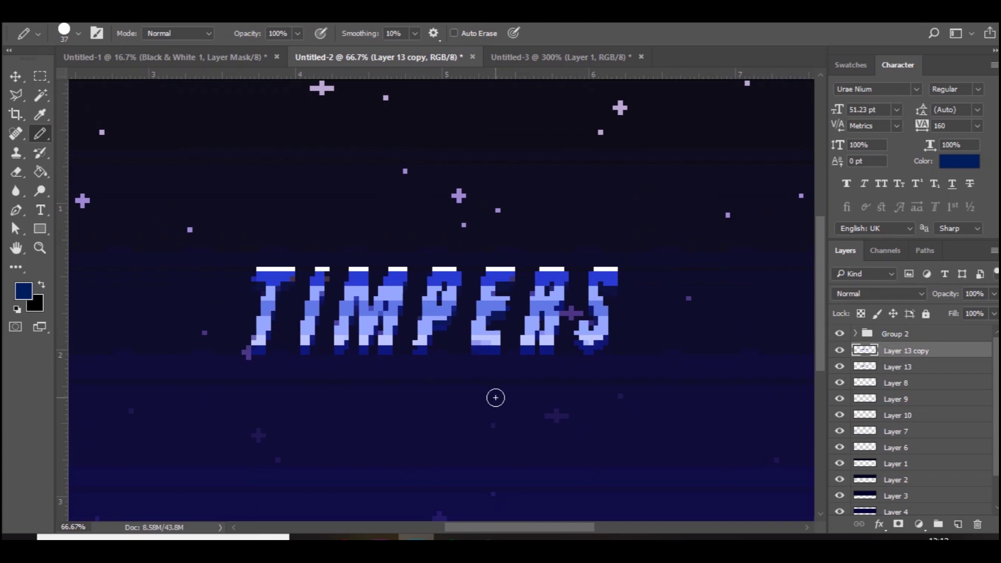
key(ctrl+minus)
key(ctrl+minus)
key(ctrl+plus)
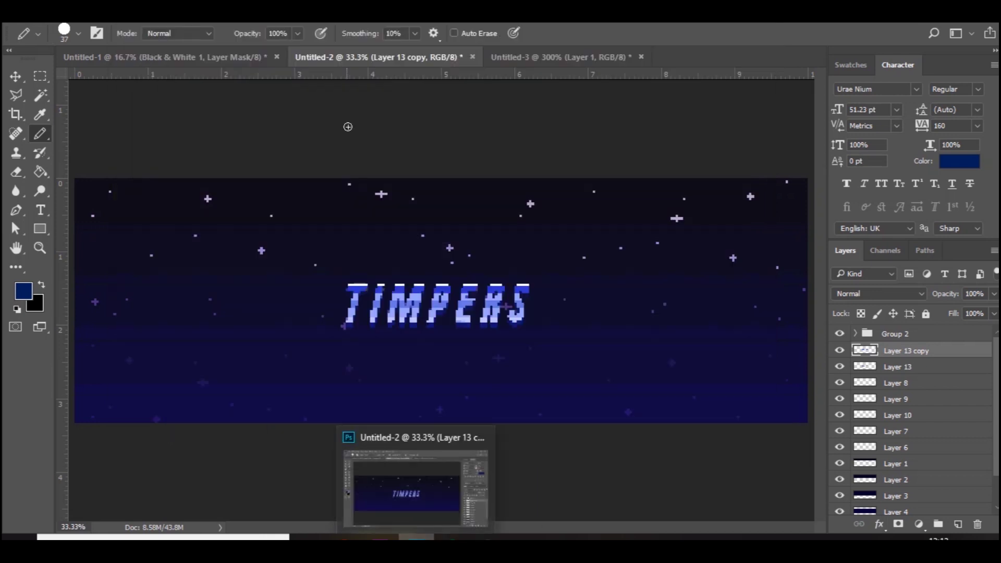
click(568, 57)
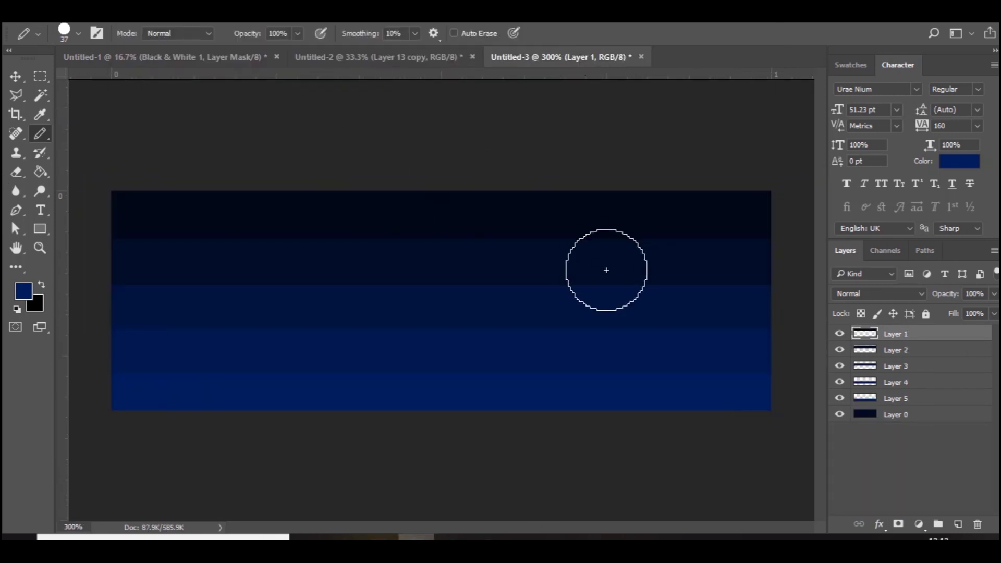
Add a new top layer, shrink the pencil to 1 px, and sample the top stripe's dark navy.
click(958, 524)
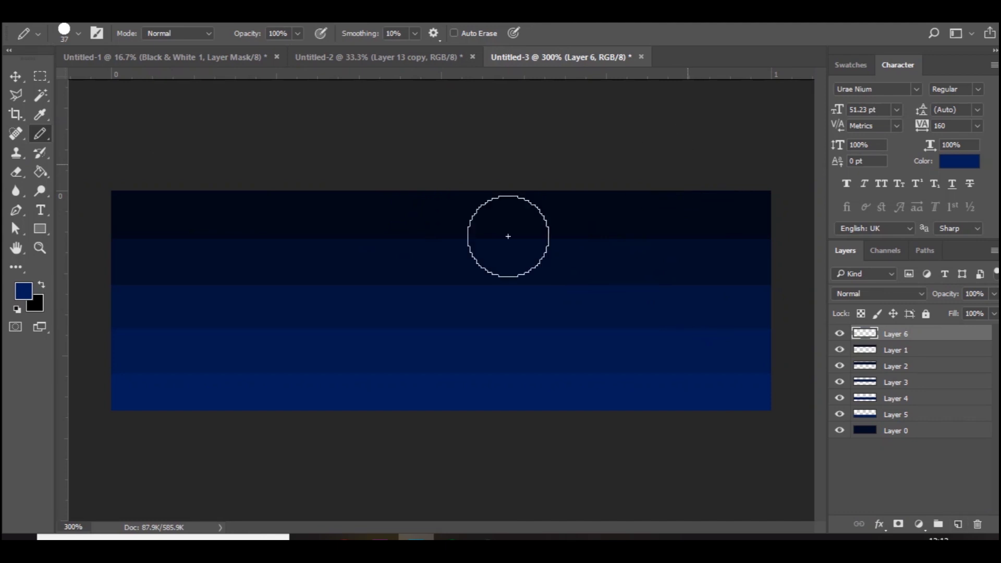
drag(463, 259, 390, 256)
key(i)
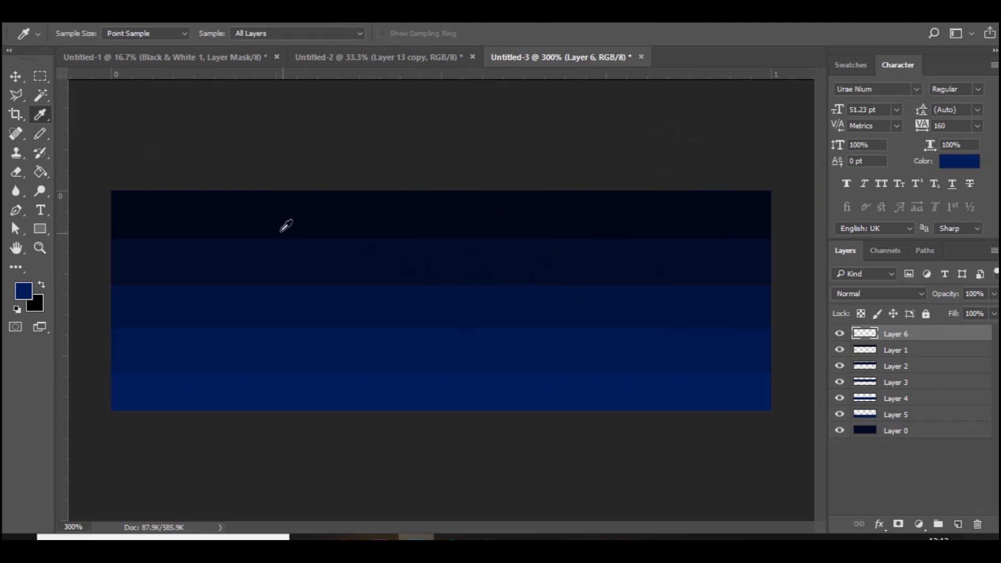
click(281, 227)
key(b)
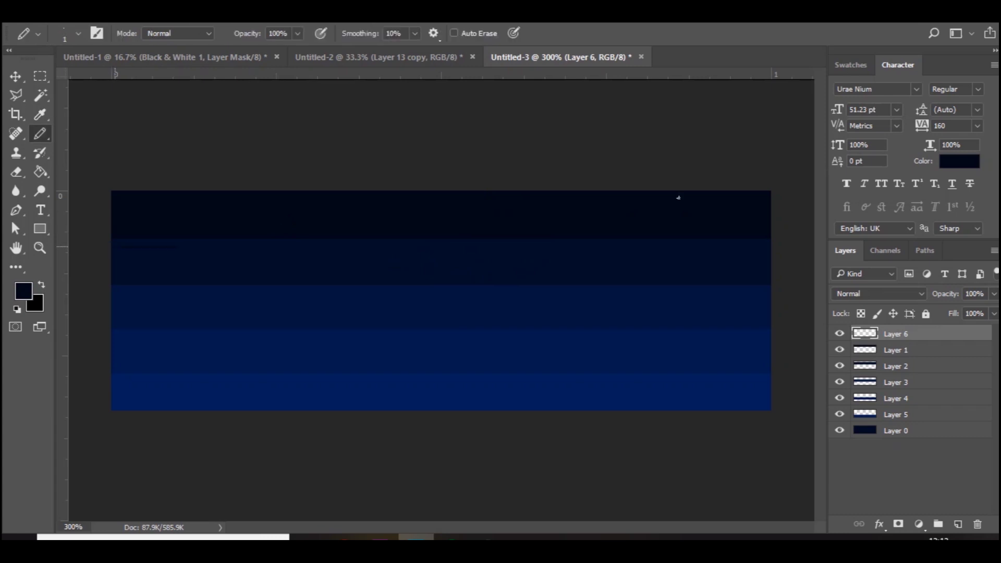
Draw thin edge lines between bands using successively brighter sampled stripe colours.
key(i)
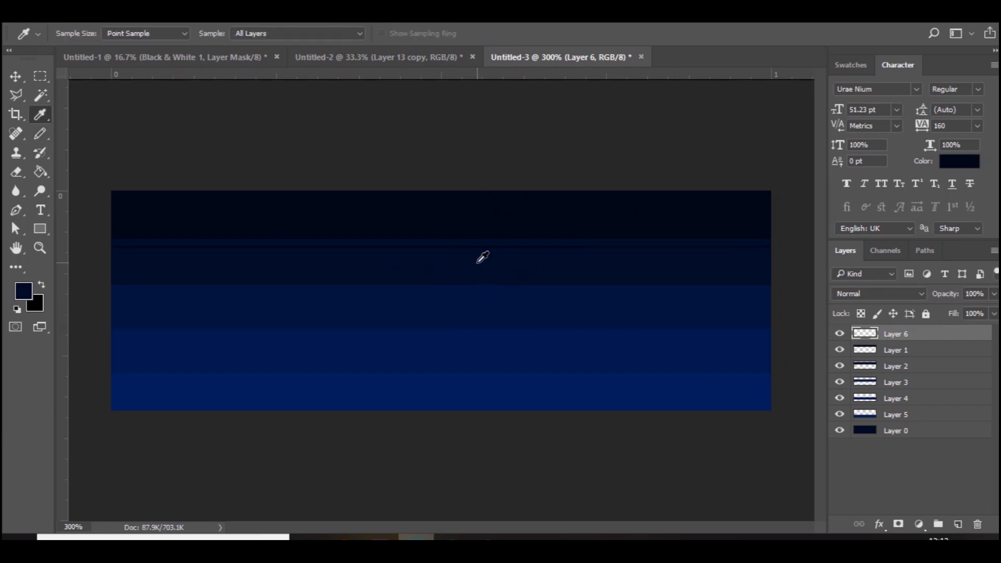
key(b)
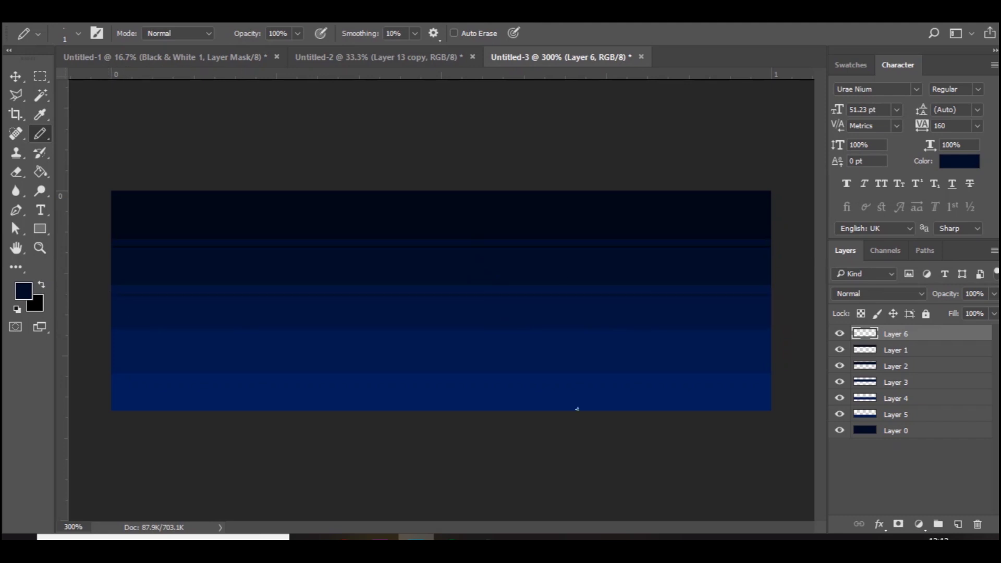
key(i)
click(453, 312)
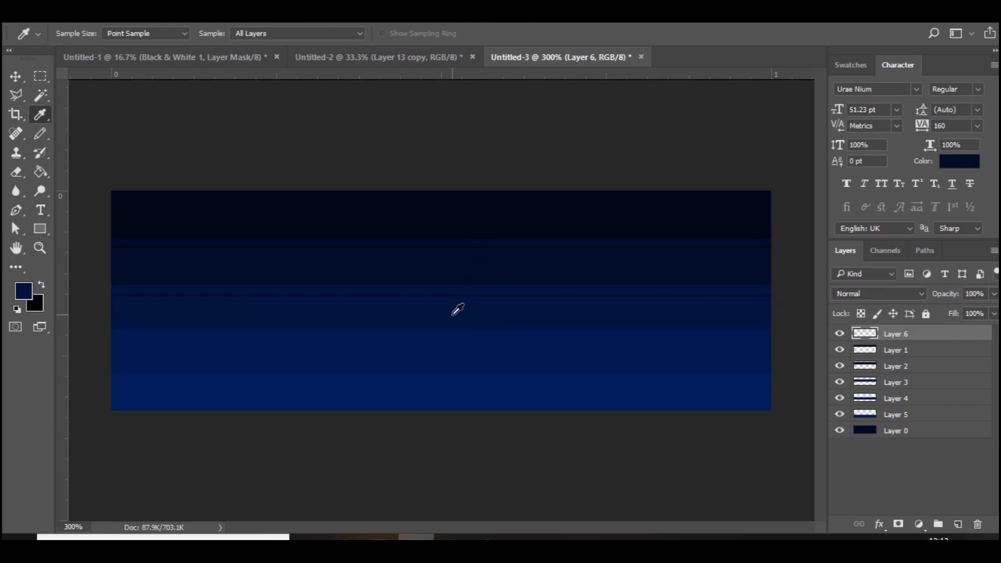
key(b)
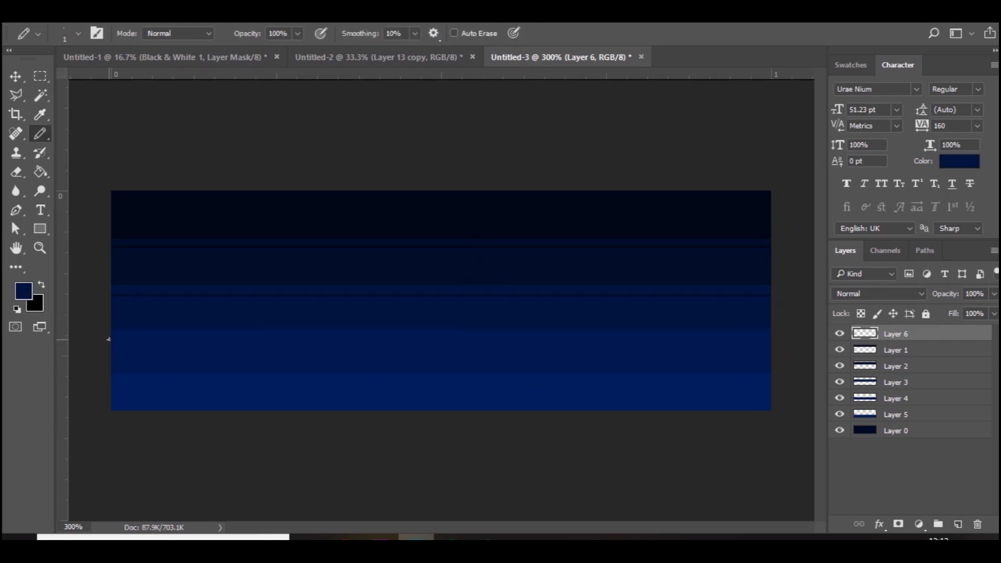
key(i)
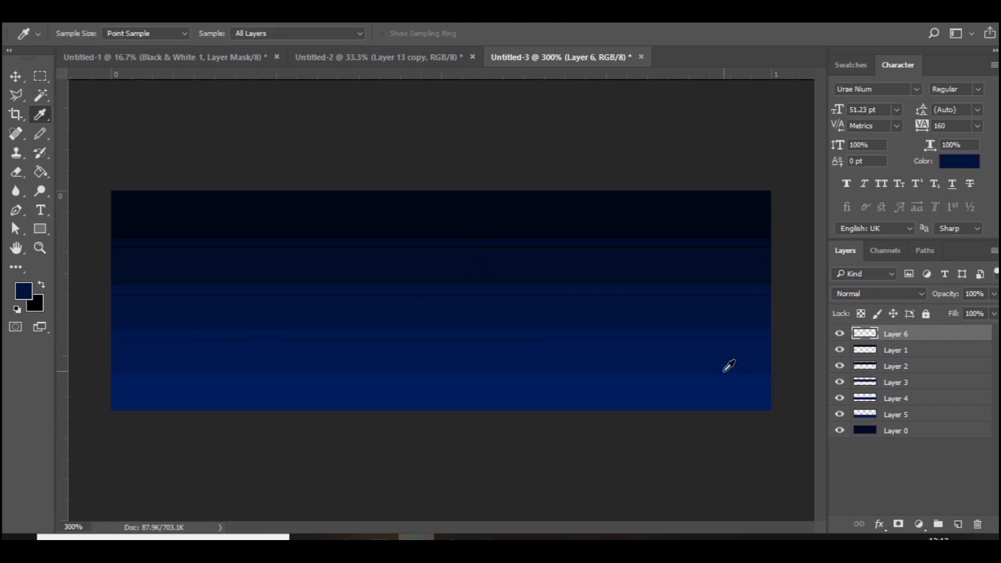
click(552, 400)
key(b)
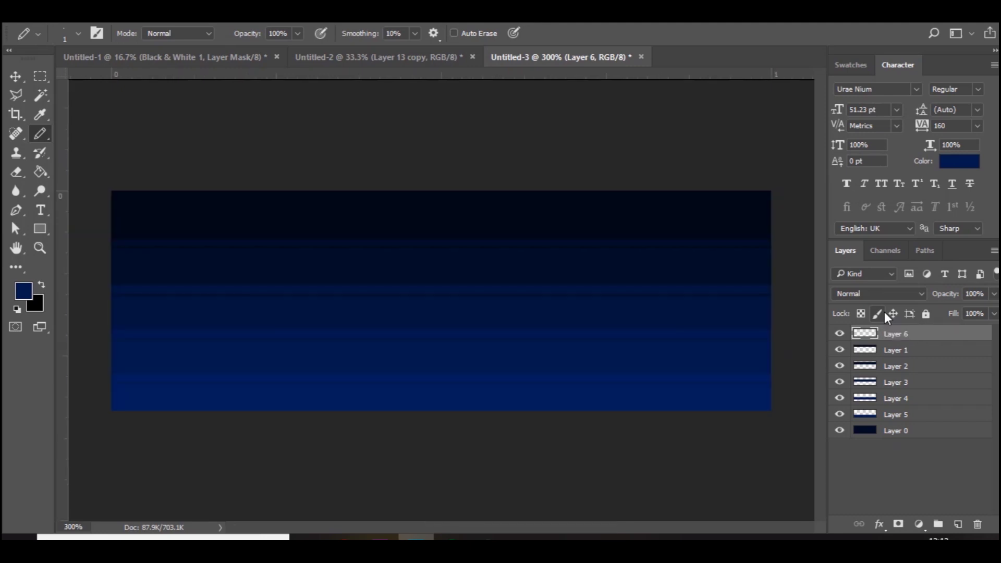
Inspect the TIMPERS lettering close up in Untitled-2, then return to Untitled-3.
click(415, 65)
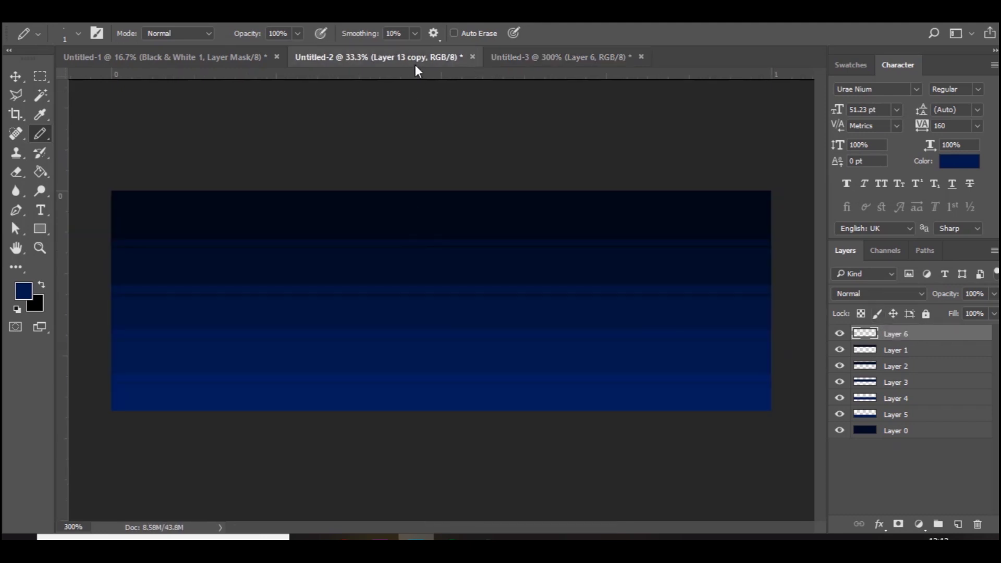
key(ctrl+plus)
key(ctrl+plus)
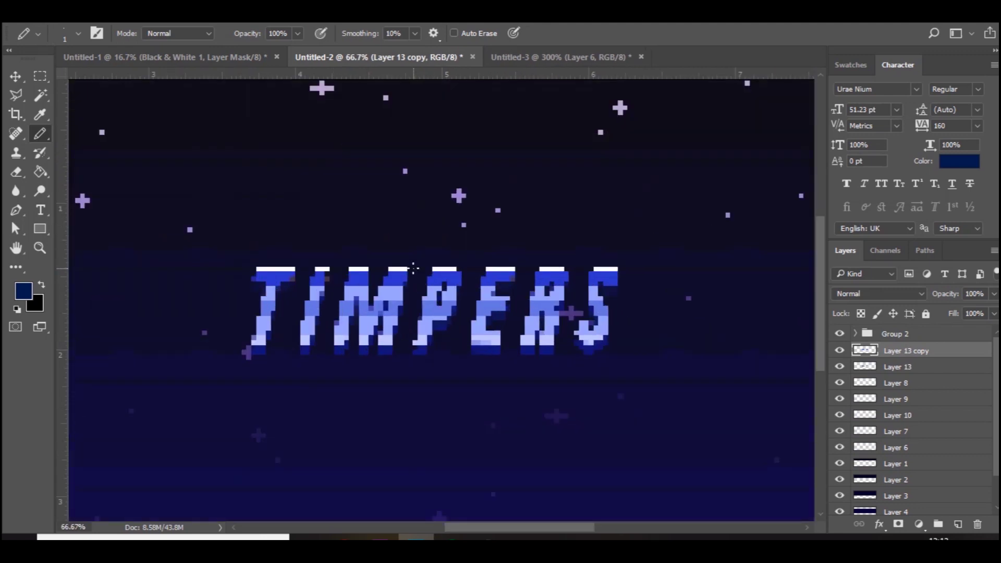
drag(817, 259, 832, 223)
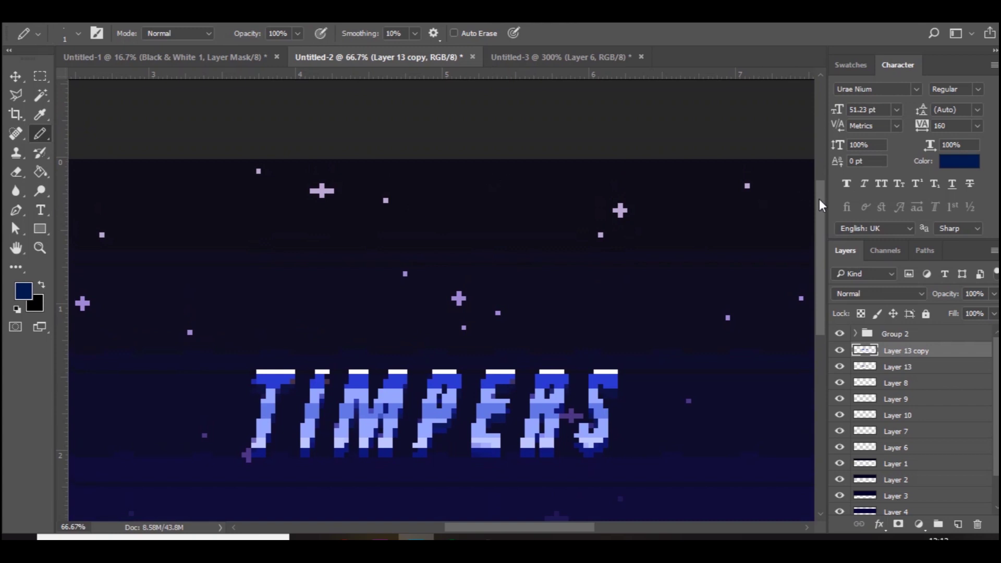
drag(818, 199, 801, 283)
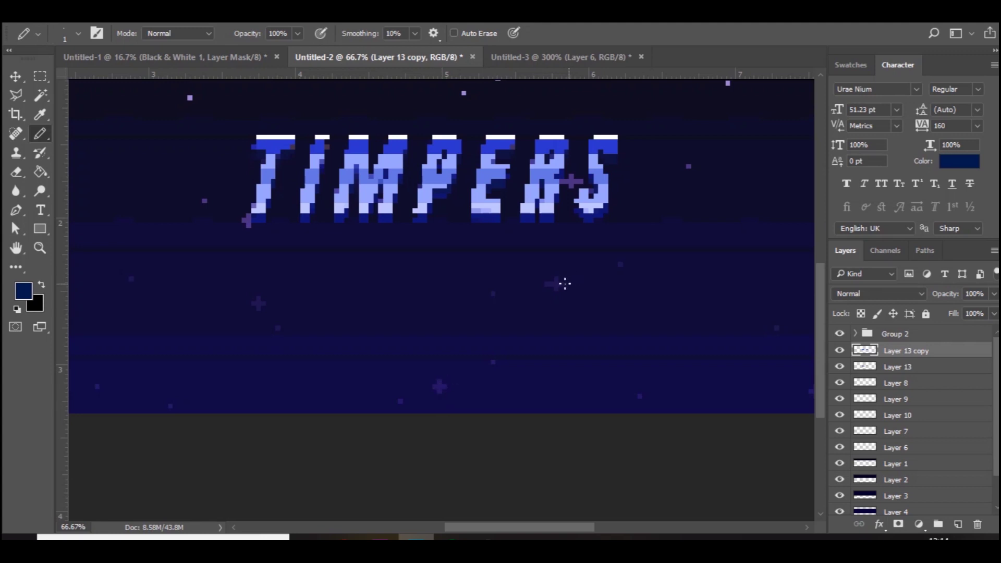
click(577, 54)
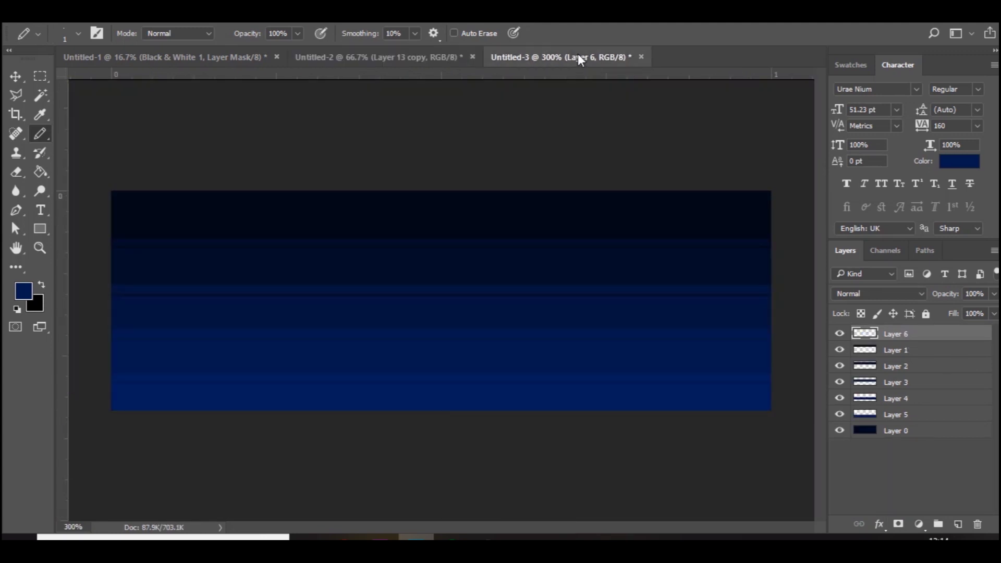
Add a new star layer and set the foreground to pale blue dfe9fe.
click(958, 524)
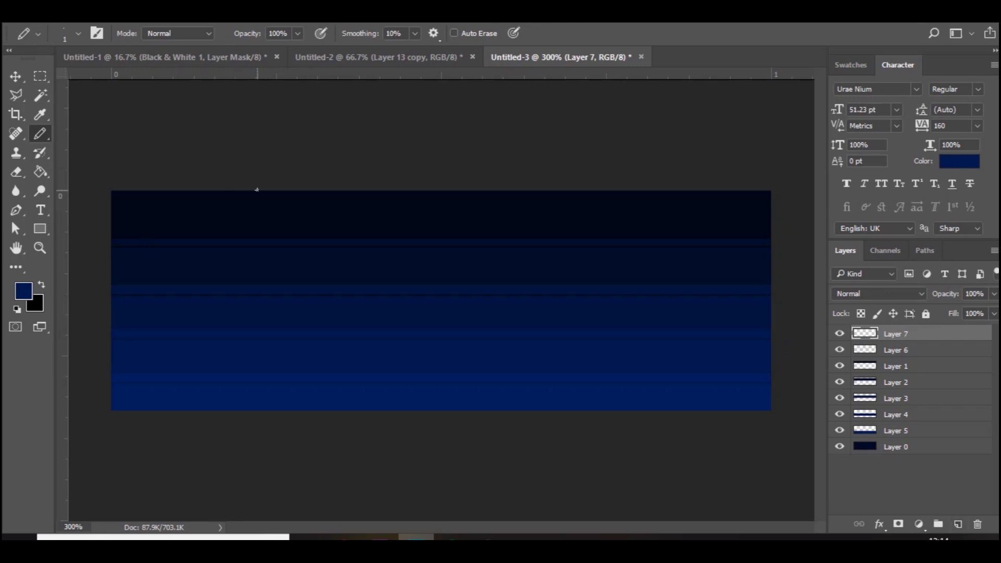
click(15, 299)
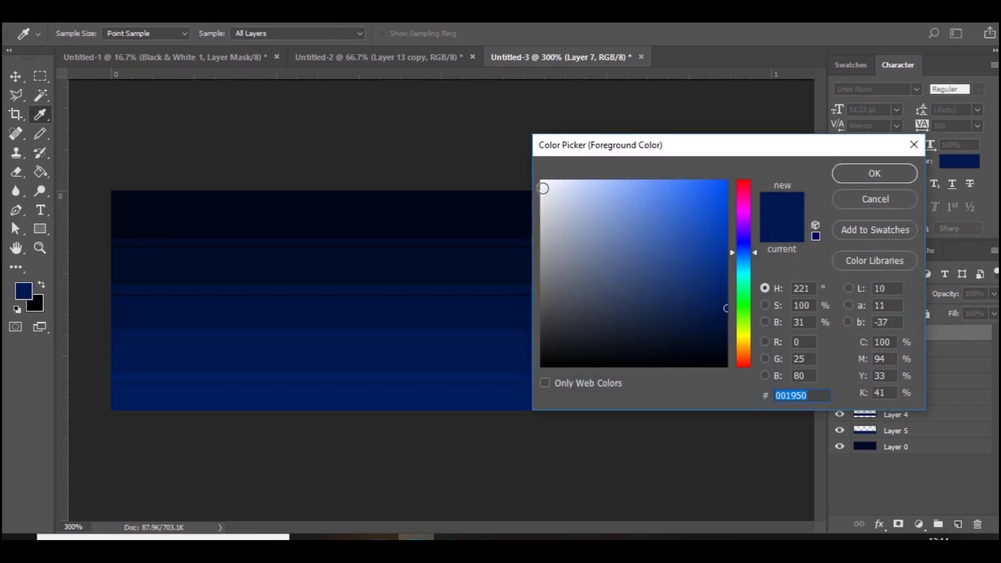
drag(549, 184, 563, 181)
key(Return)
key(b)
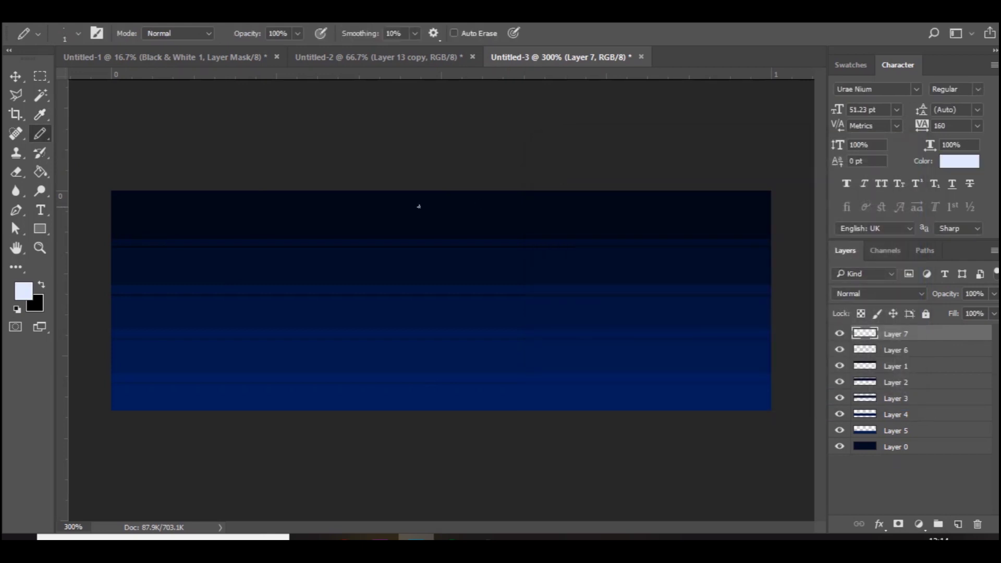
Scatter single pale star pixels across the top dark band.
key(ctrl+plus)
key(ctrl+plus)
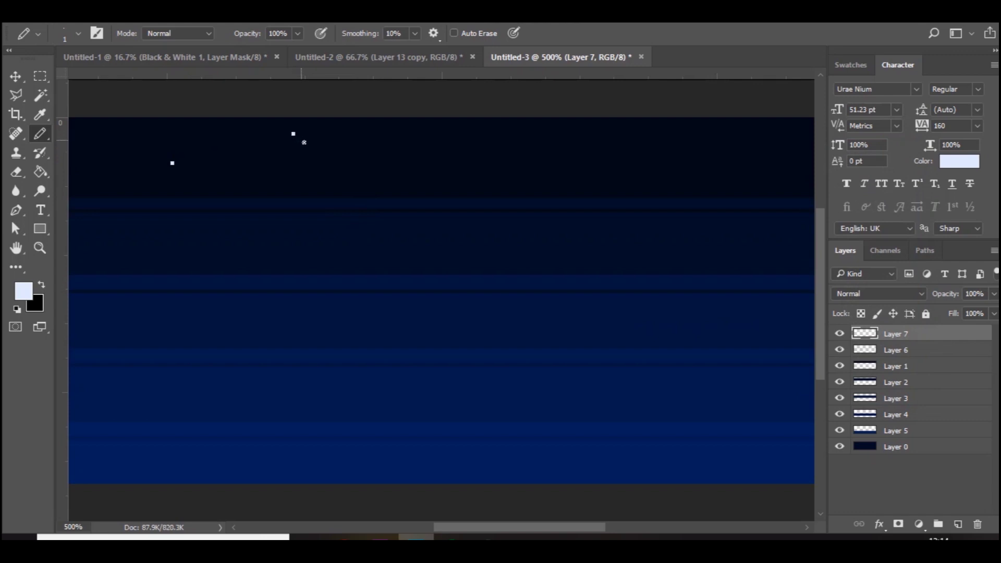
click(514, 189)
click(649, 133)
drag(585, 523, 621, 527)
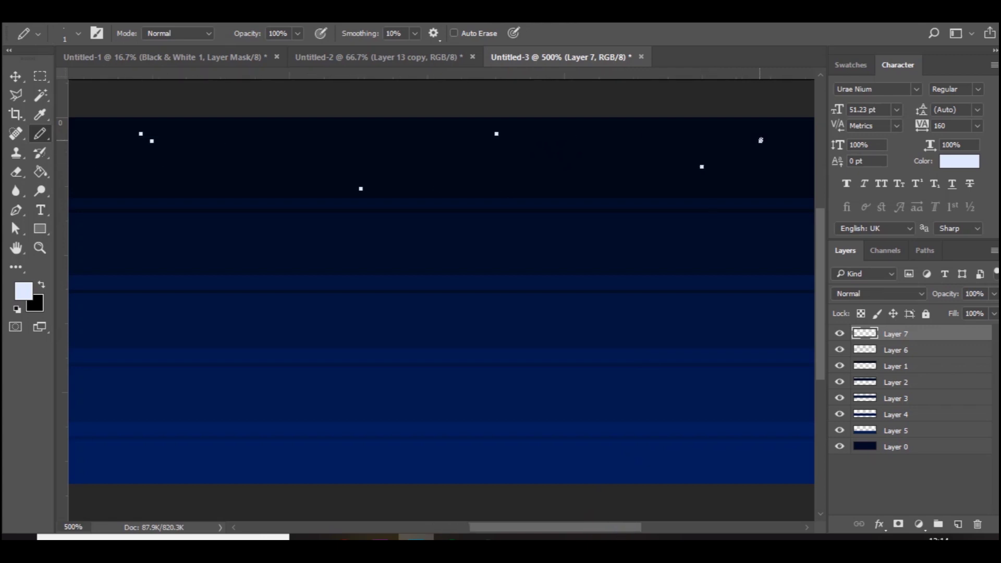
click(536, 162)
key(ctrl+plus)
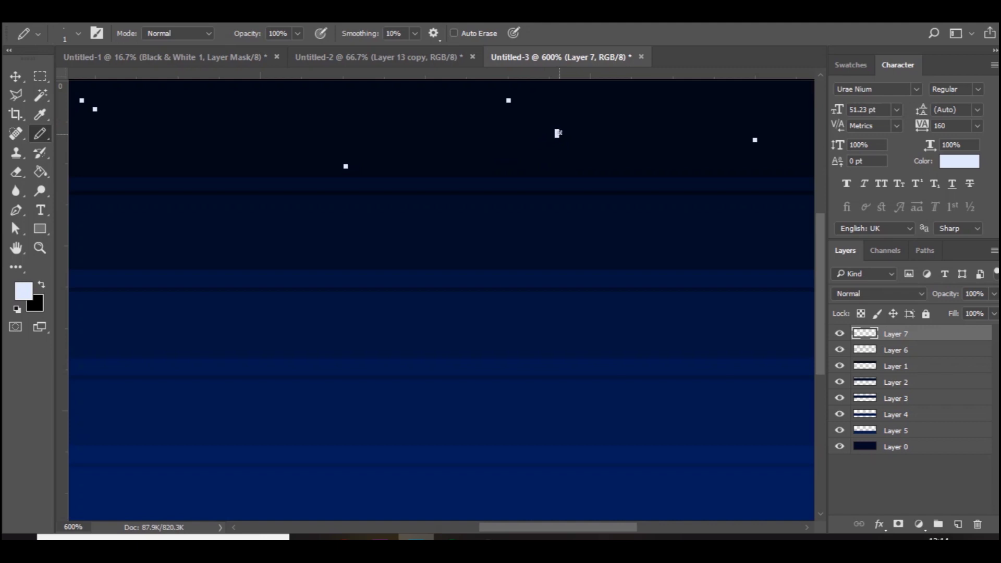
click(560, 135)
drag(625, 528, 598, 529)
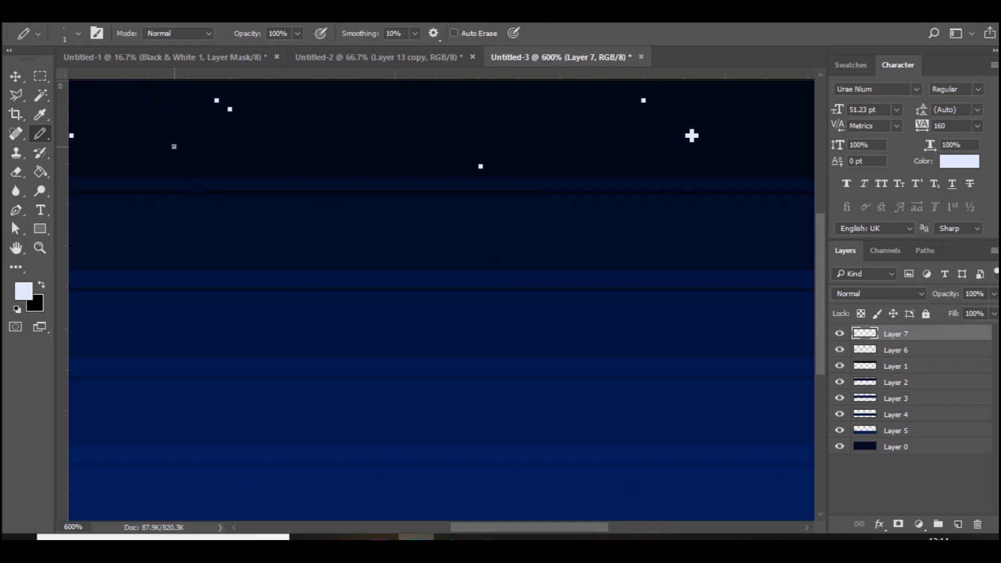
Draw short bars and a plus-shaped sparkle, plus another small star in the sky.
drag(180, 148, 168, 150)
drag(441, 117, 447, 117)
click(442, 122)
click(441, 110)
key(ctrl+minus)
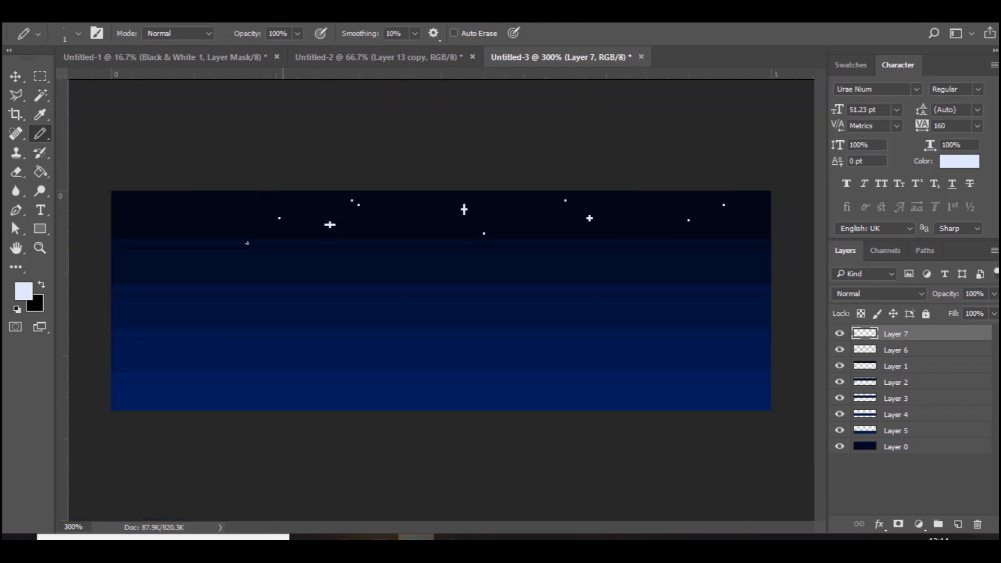
click(229, 231)
click(15, 76)
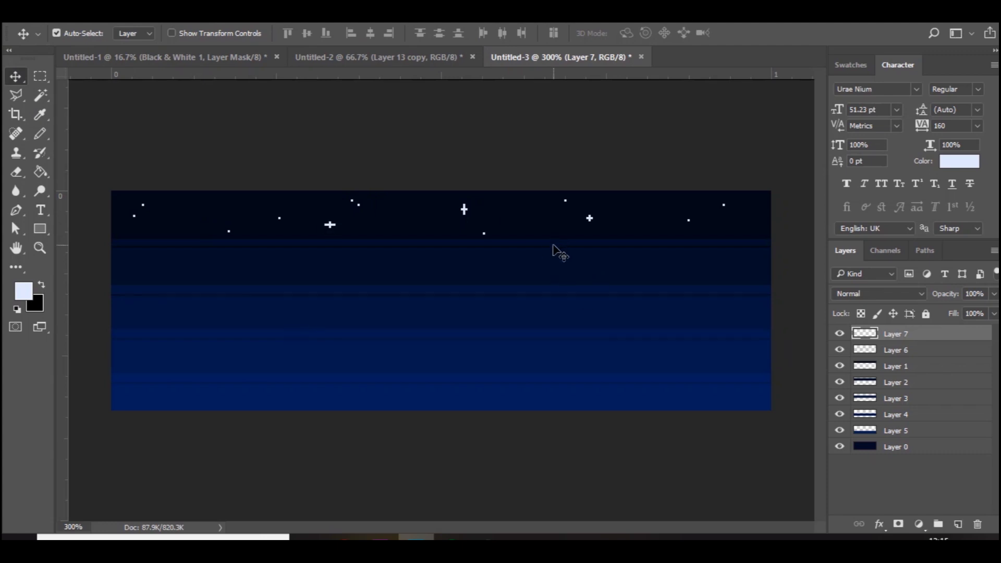
Duplicate the star layer and nudge the copy down into the next sky band.
key(ctrl)
key(ctrl+j)
key(Down)
key(Down)
key(Down)
key(Down)
key(Down)
key(Down)
key(Down)
key(Down)
key(Down)
key(Down)
key(Down)
key(Down)
key(Down)
key(Down)
key(Down)
key(Down)
key(Down)
key(Down)
key(Down)
key(Down)
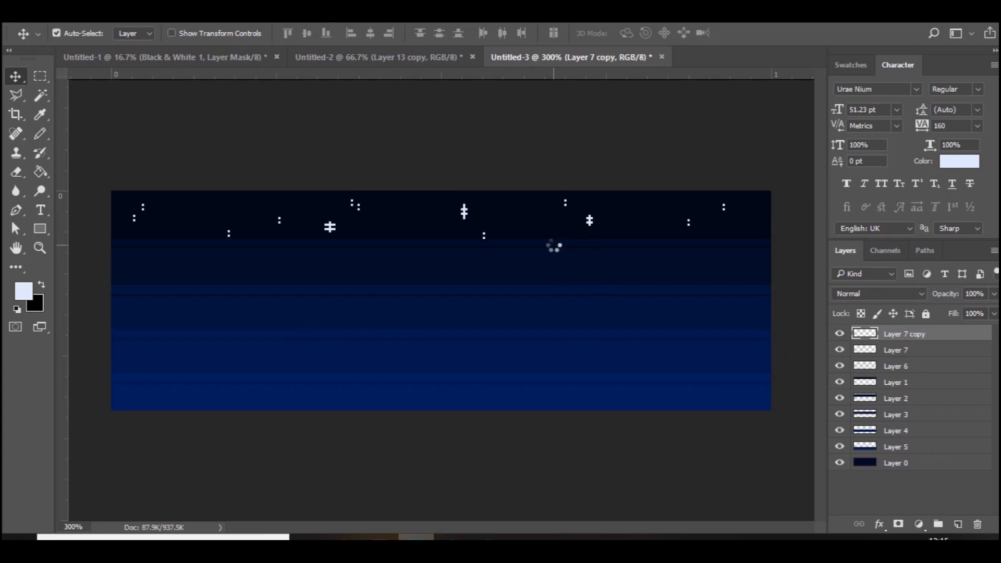
key(Down)
key(Down)
key(Down)
key(Down)
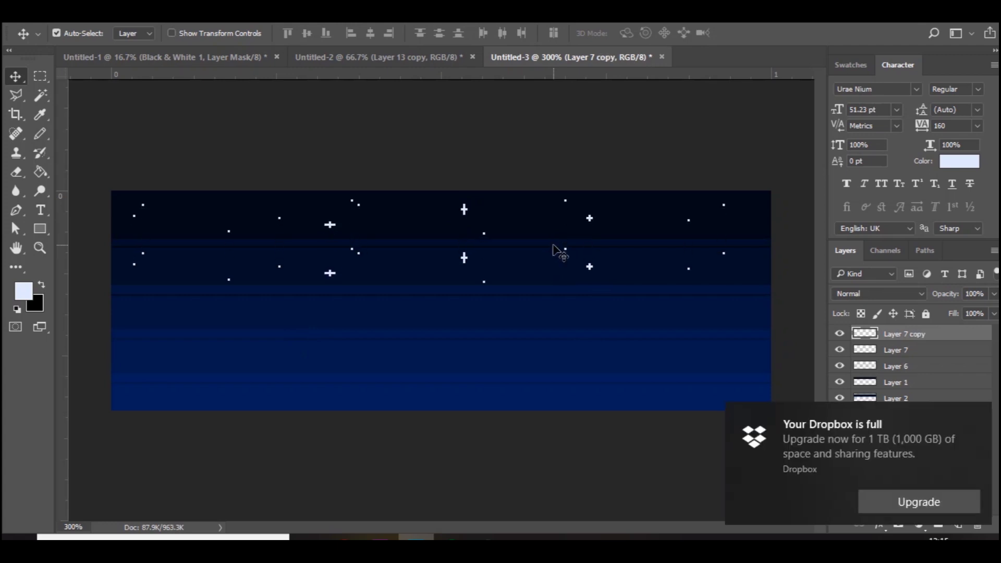
click(979, 417)
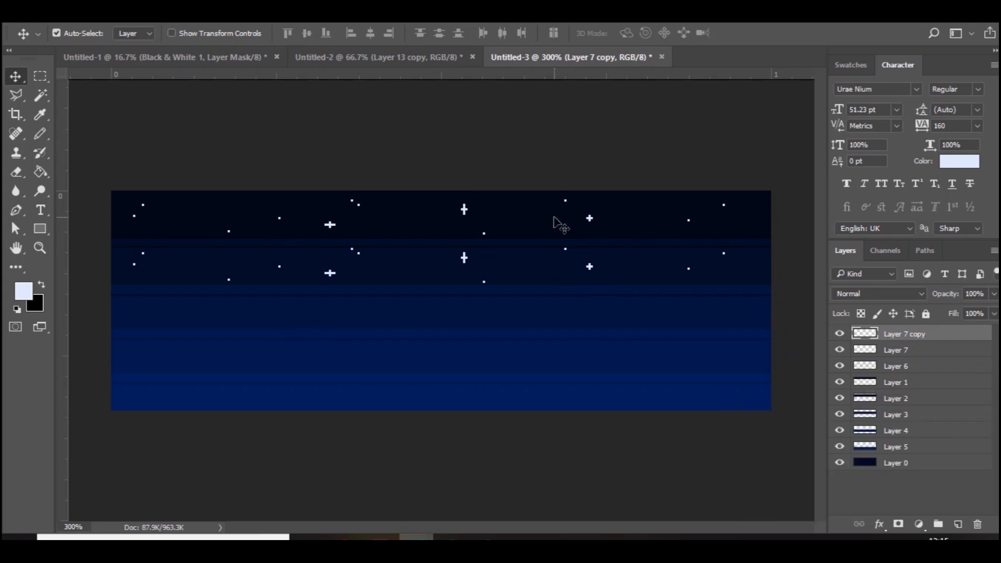
key(Down)
Flip the copied stars horizontally, shift them right, and dim them to 74% opacity.
key(ctrl+t)
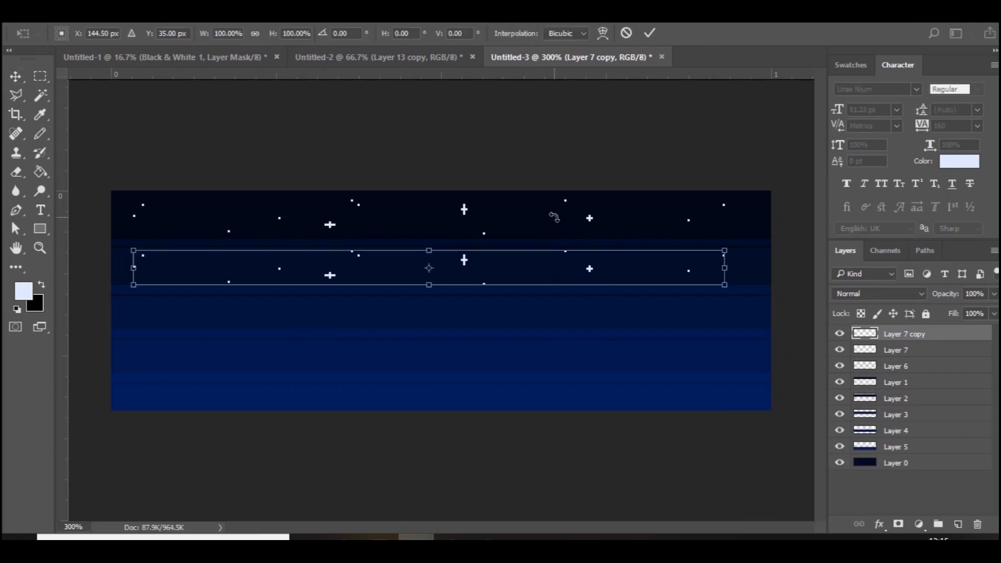
right_click(435, 269)
click(560, 482)
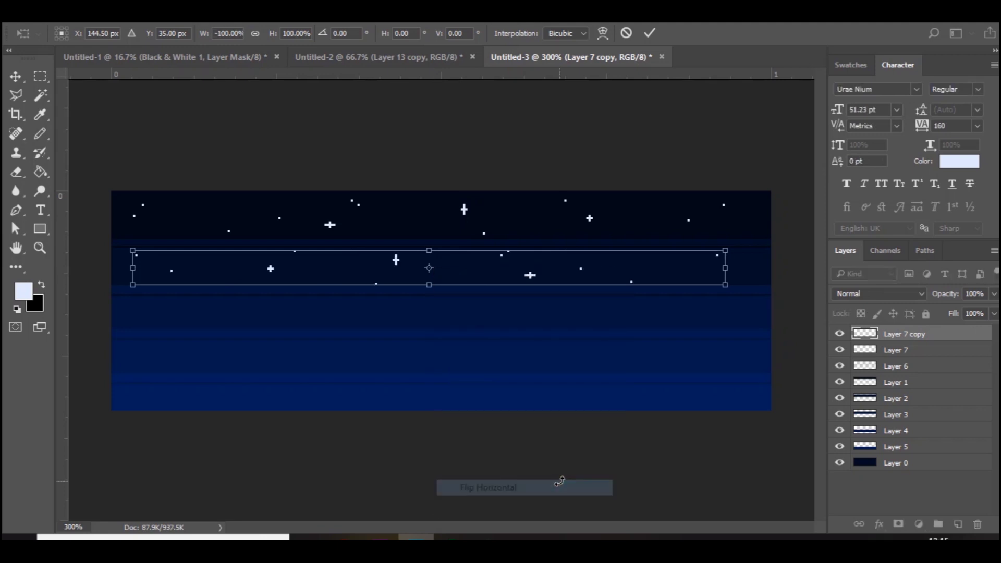
key(Return)
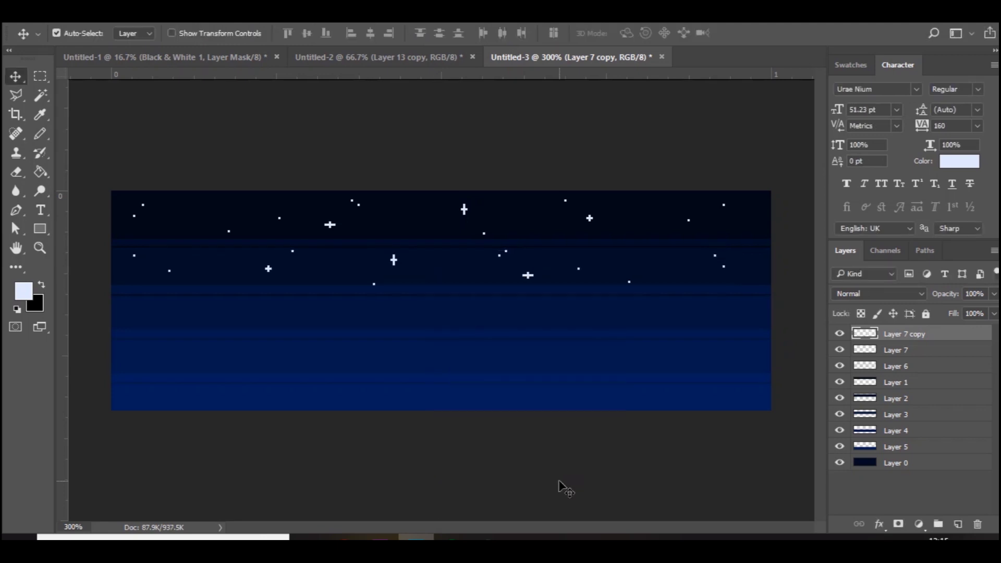
key(Right)
key(Right)
key(Right)
key(Right)
click(993, 294)
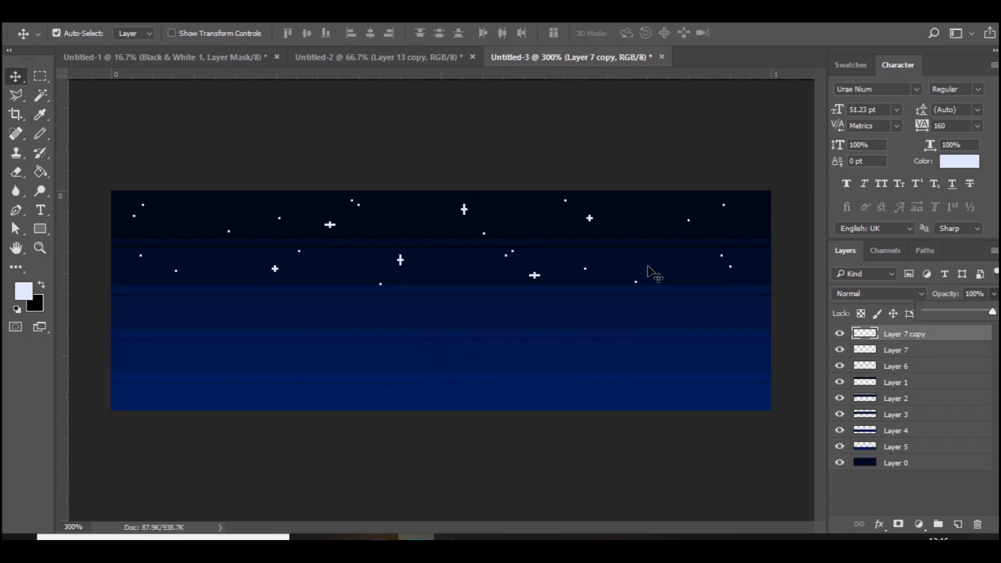
click(976, 311)
shift+click(926, 351)
Group both star layers as Group 1, then place a faded copy lower in the sky.
key(ctrl+g)
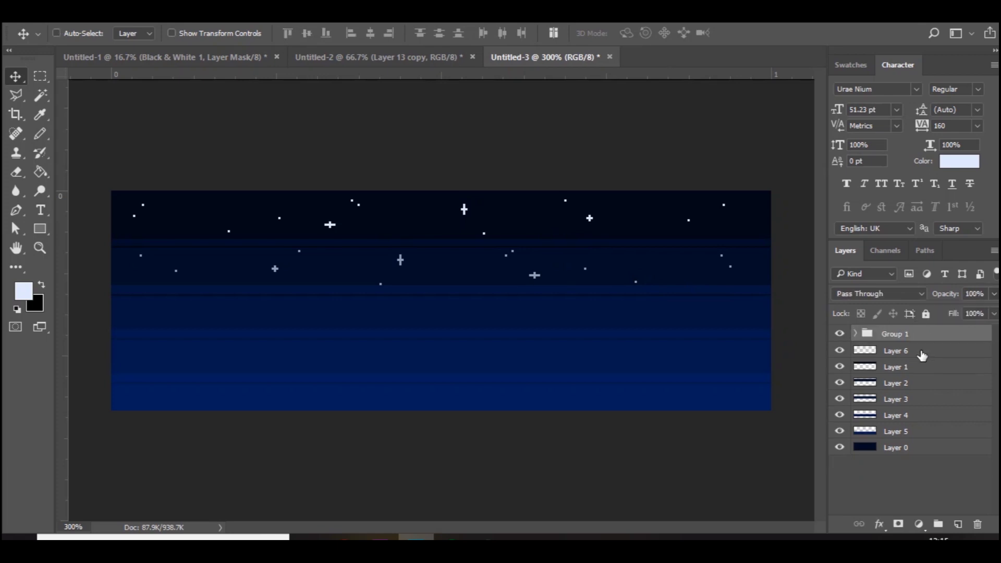
key(ctrl+j)
key(shift+Down)
key(shift+Down)
key(shift+Down)
key(shift+Down)
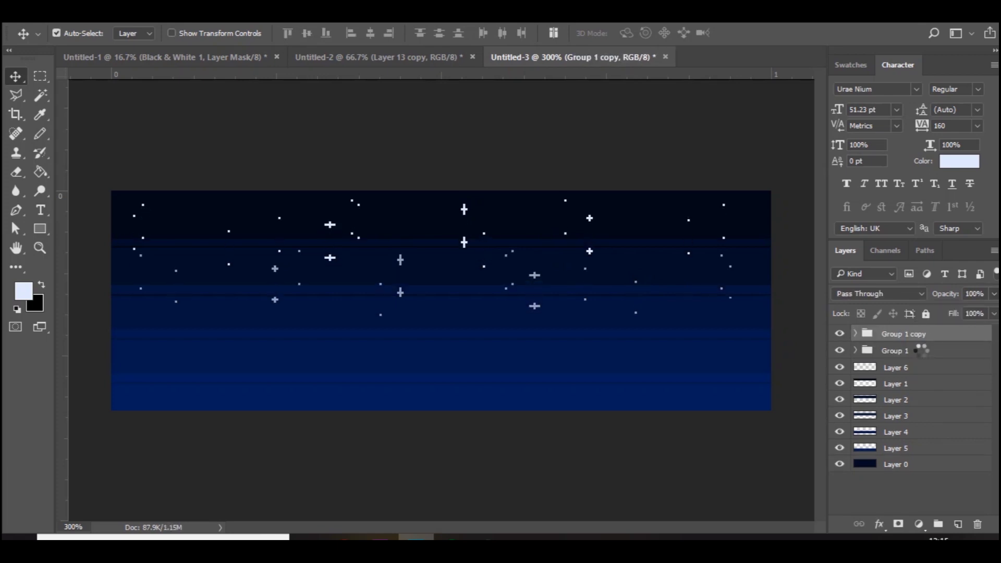
key(shift+Down)
key(Down)
key(Down)
key(Down)
key(Down)
key(Down)
key(Down)
key(Down)
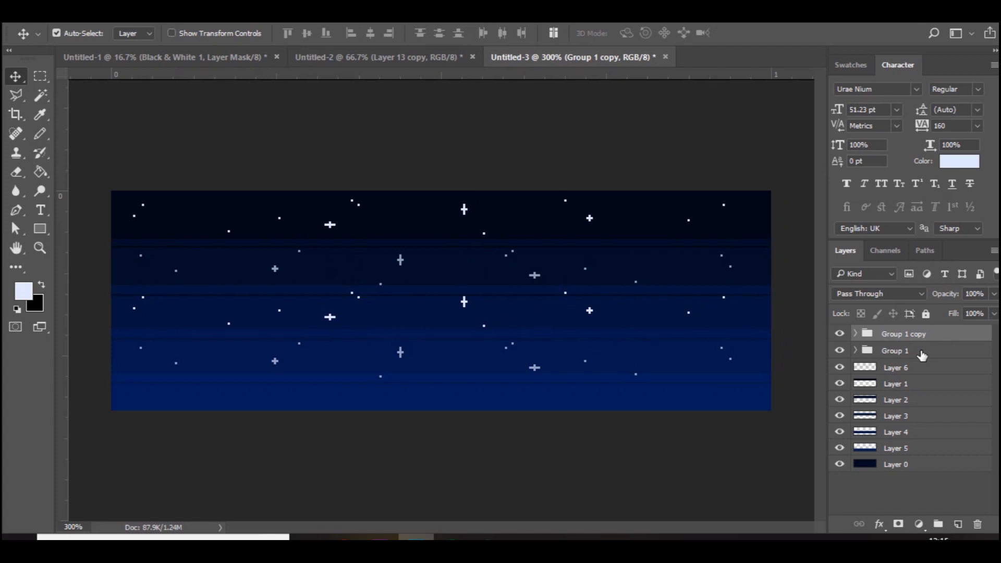
key(Up)
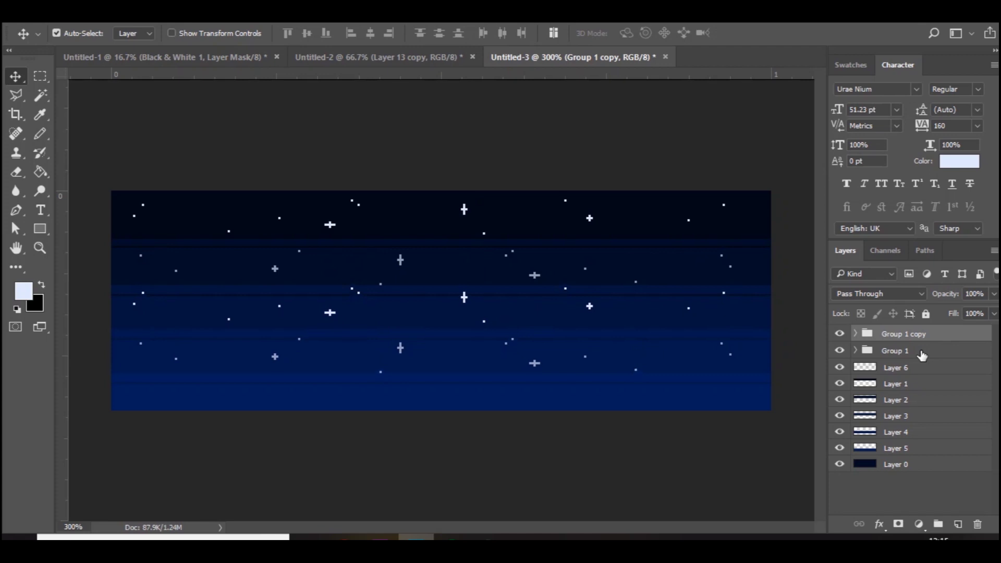
click(994, 293)
drag(993, 310, 960, 313)
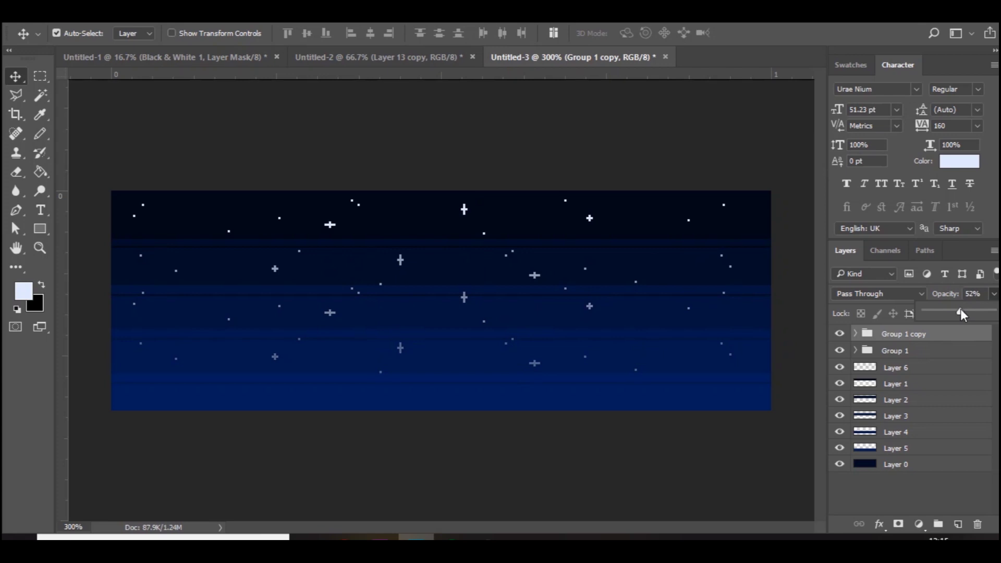
click(913, 352)
Add a vertically flipped star group at the bottom faded to about 18%, then view the TIMPERS artwork.
key(ctrl+j)
key(shift+Down)
key(shift+Down)
key(shift+Down)
key(shift+Down)
key(shift+Down)
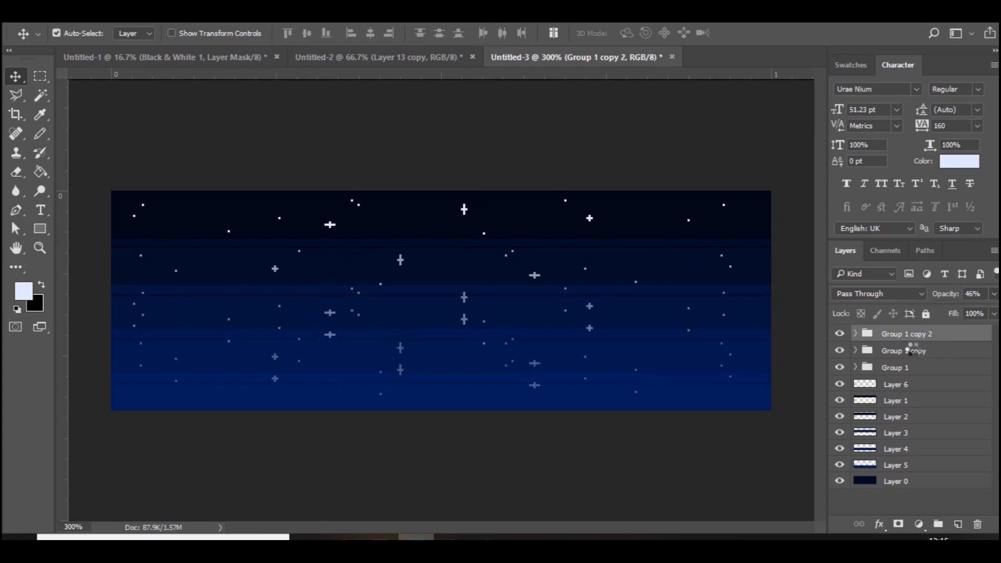
key(Down)
key(Down)
key(Down)
key(Down)
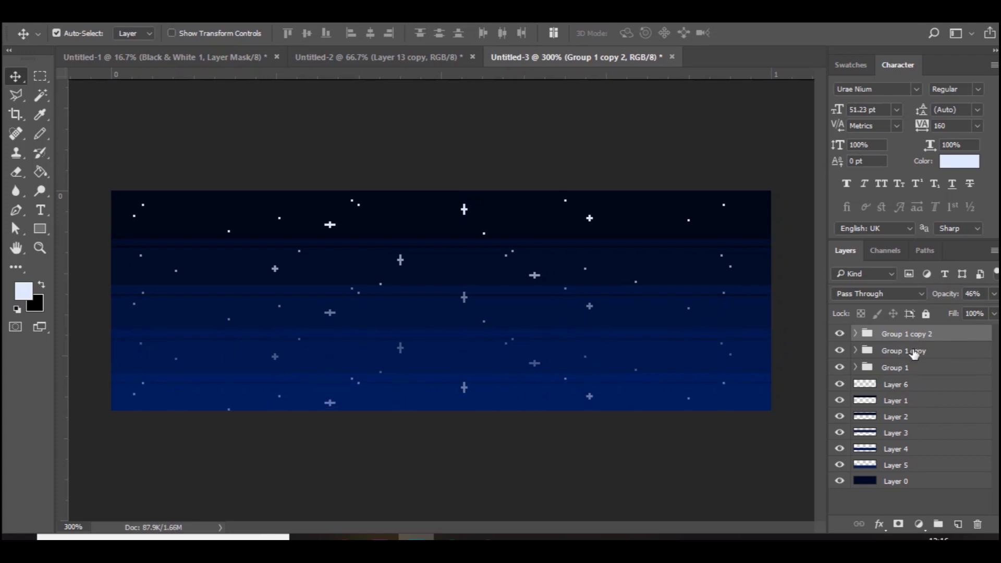
key(ctrl+t)
right_click(551, 370)
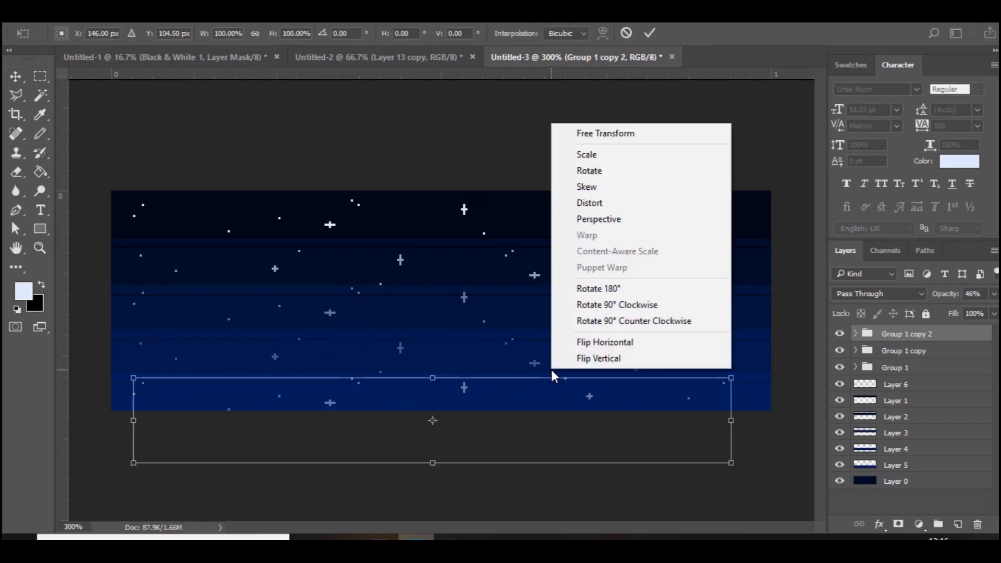
click(583, 355)
key(Return)
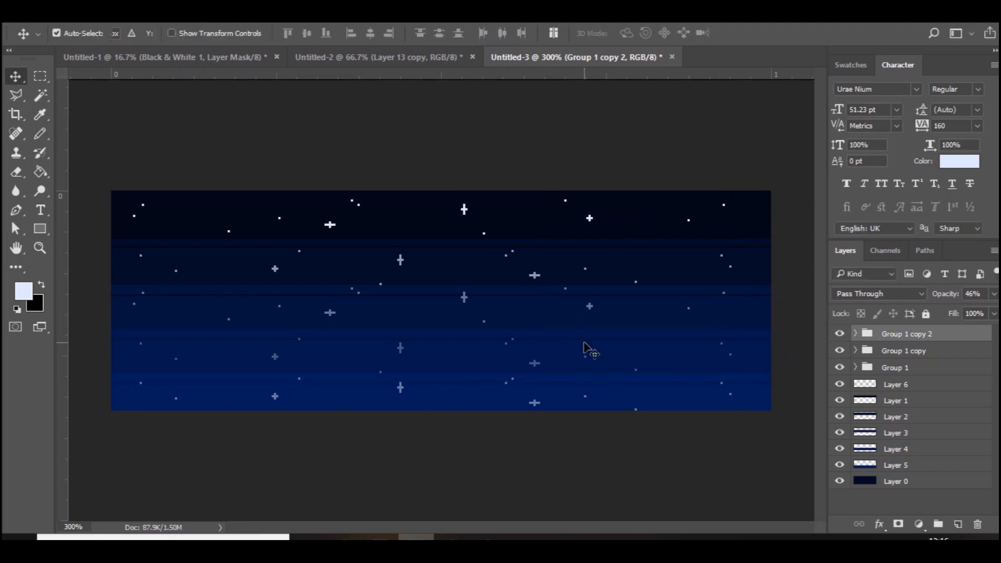
click(994, 294)
drag(956, 311, 947, 311)
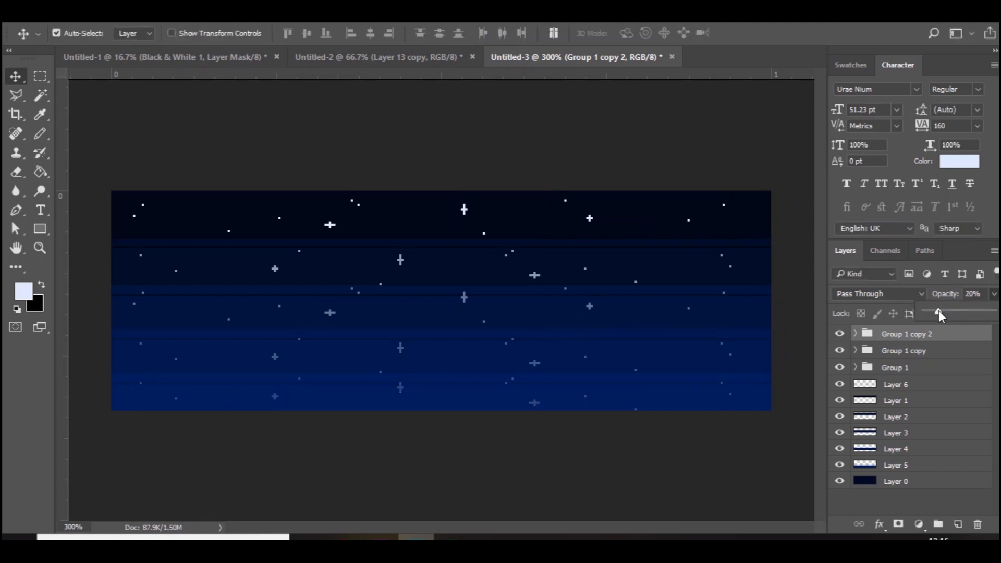
click(409, 56)
key(ctrl+minus)
key(ctrl+minus)
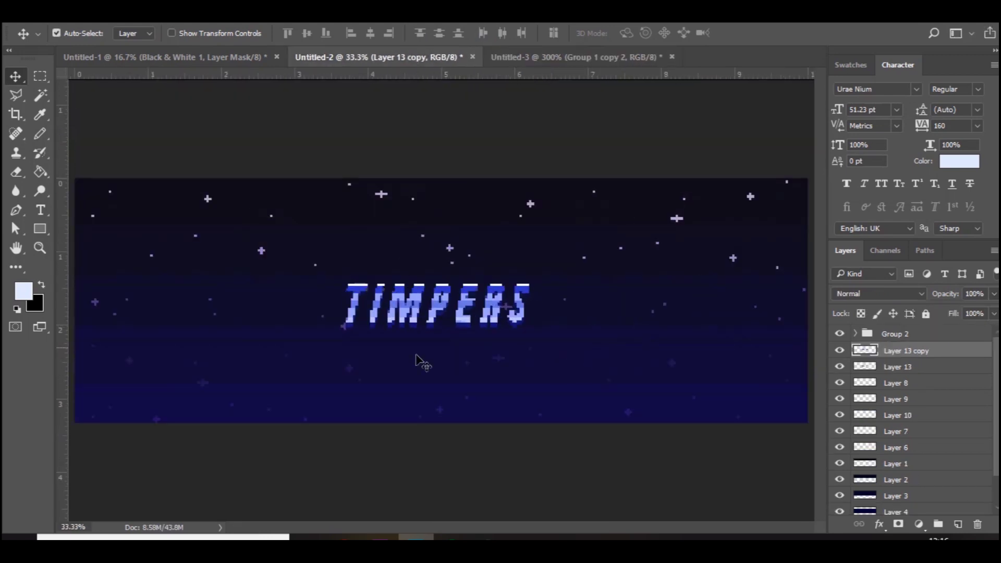
Return to the Untitled-3 starfield and browse the adjustment layer list without adding one.
click(545, 57)
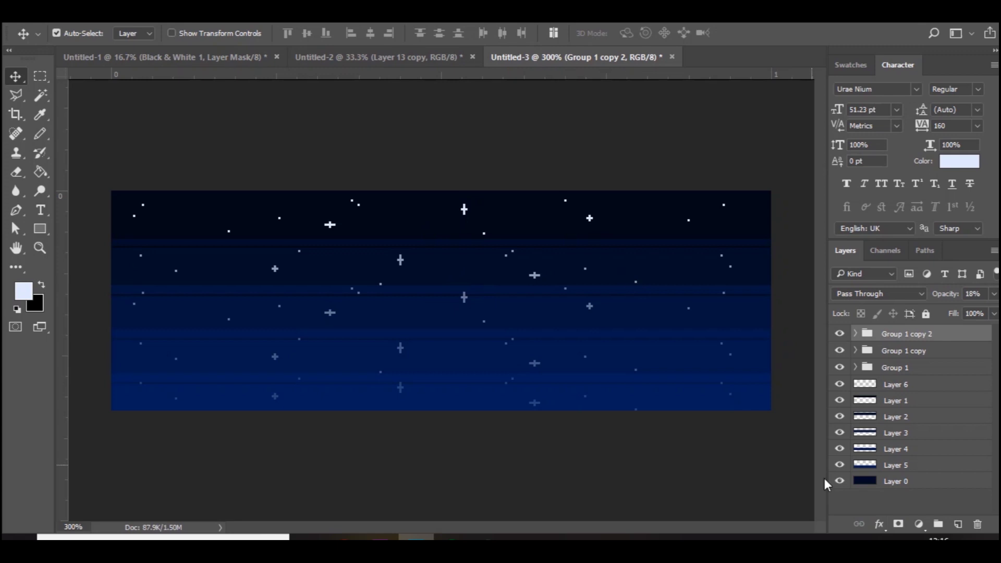
click(919, 525)
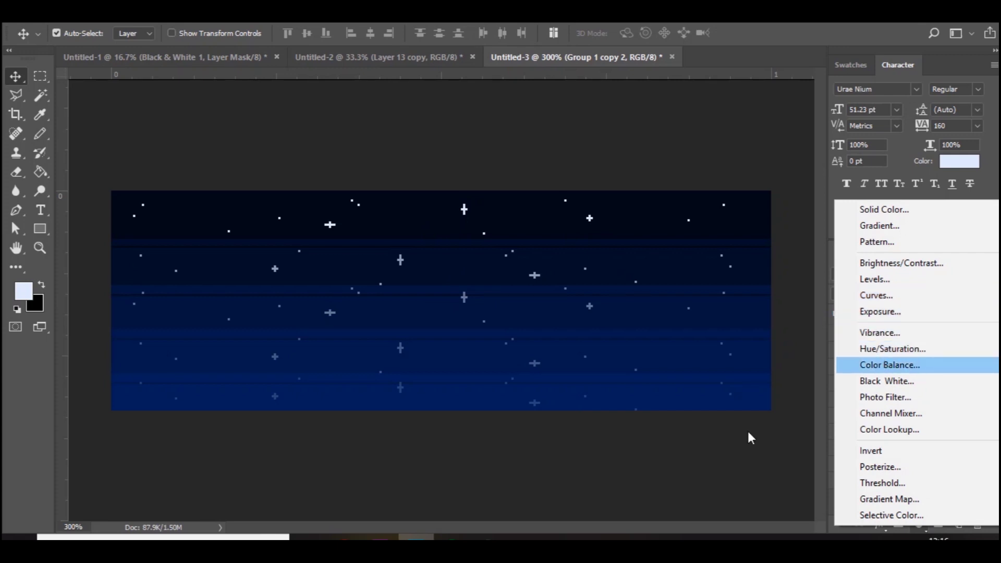
click(690, 465)
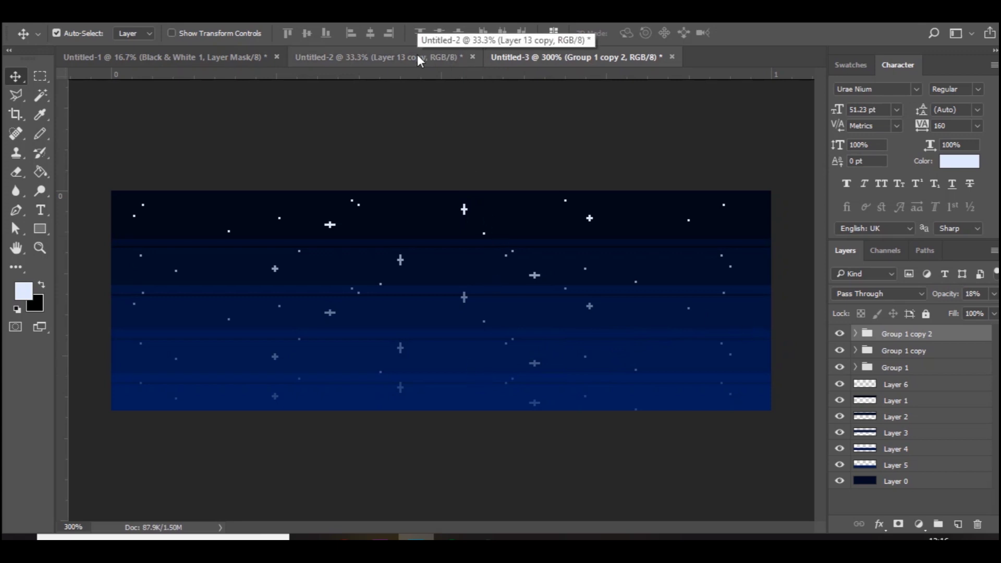
Scale the starfield up to 3000 × 1000 px with Nearest Neighbor resampling, then fit it on screen.
click(94, 16)
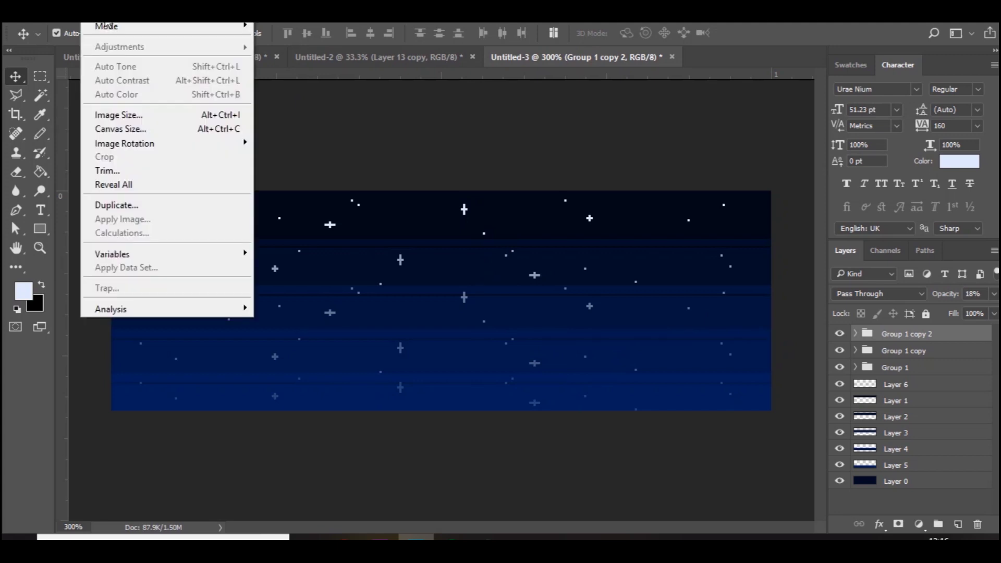
click(130, 107)
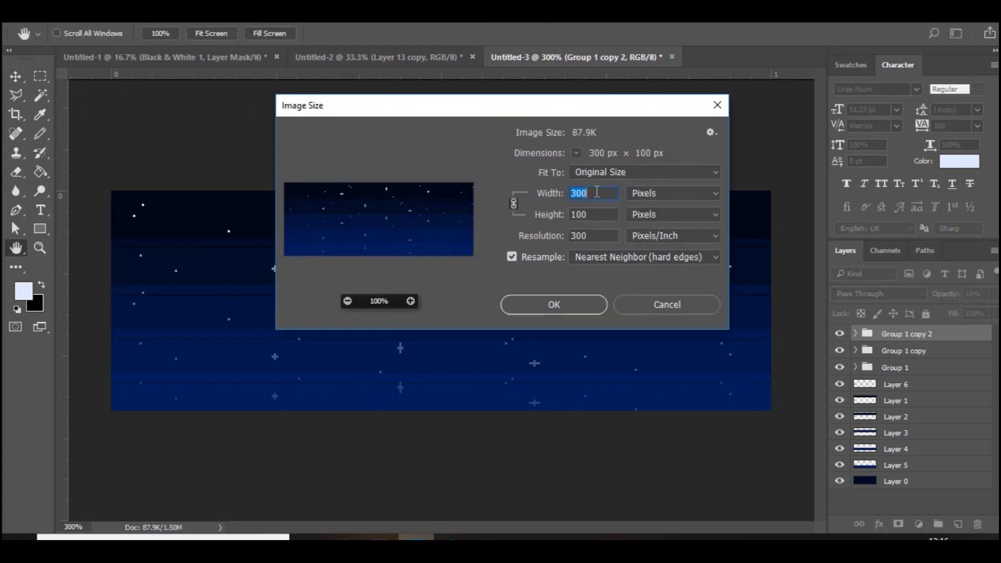
text(3000)
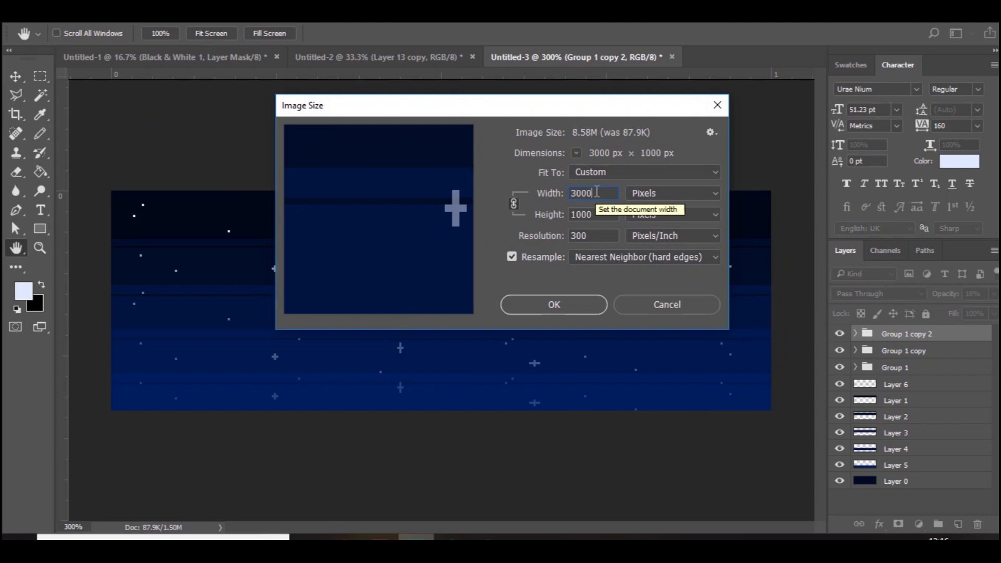
key(Return)
key(v)
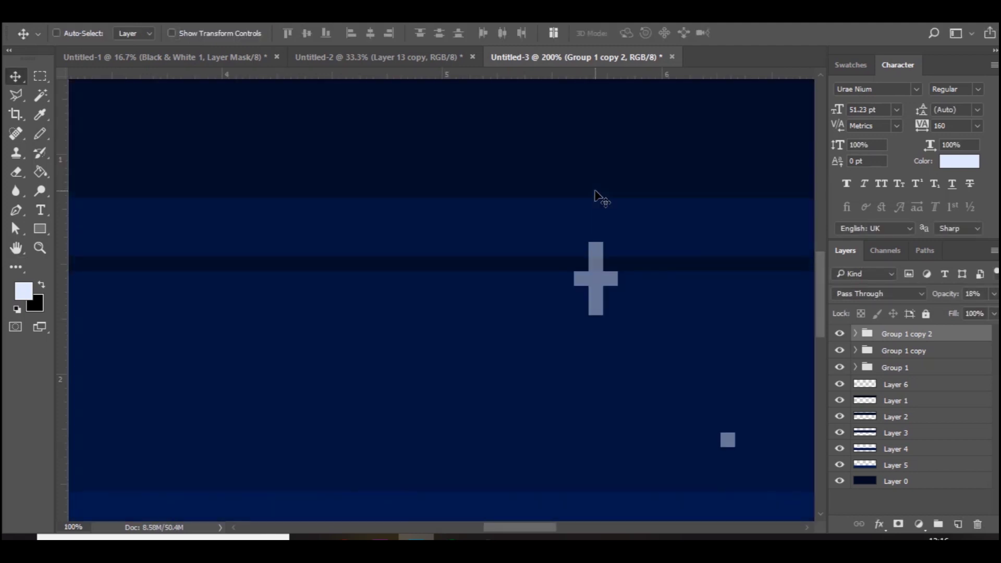
key(ctrl+minus)
key(ctrl+minus)
key(ctrl+minus)
key(ctrl+minus)
key(ctrl+plus)
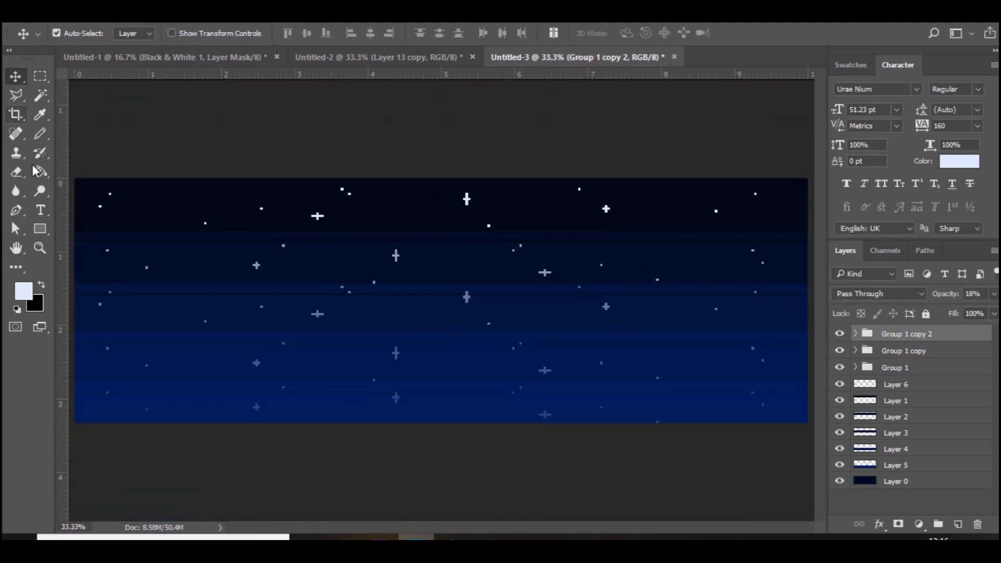
Type the word TIMPERS on the starfield and move it to the banner centre.
click(40, 210)
click(415, 313)
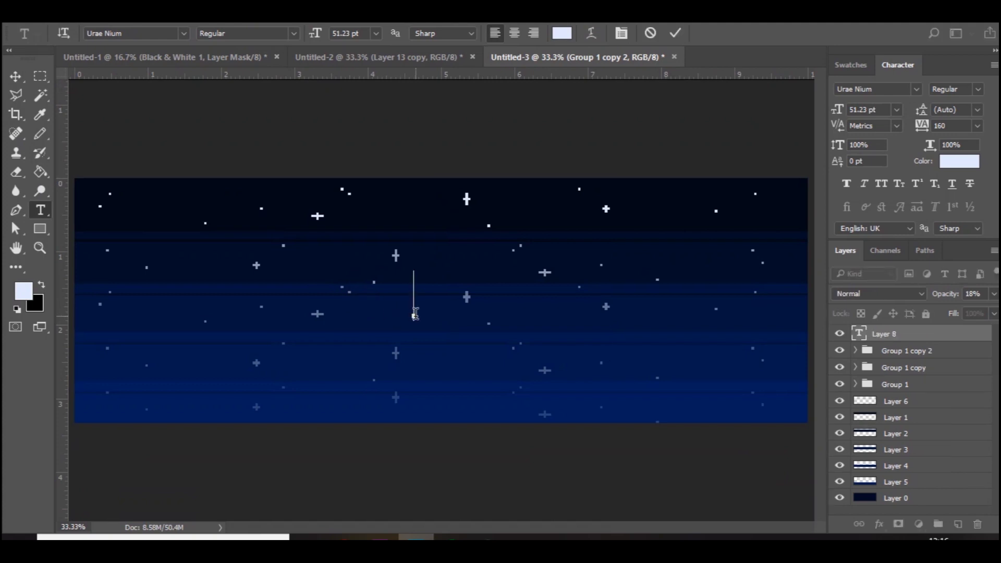
text(TIMPERS)
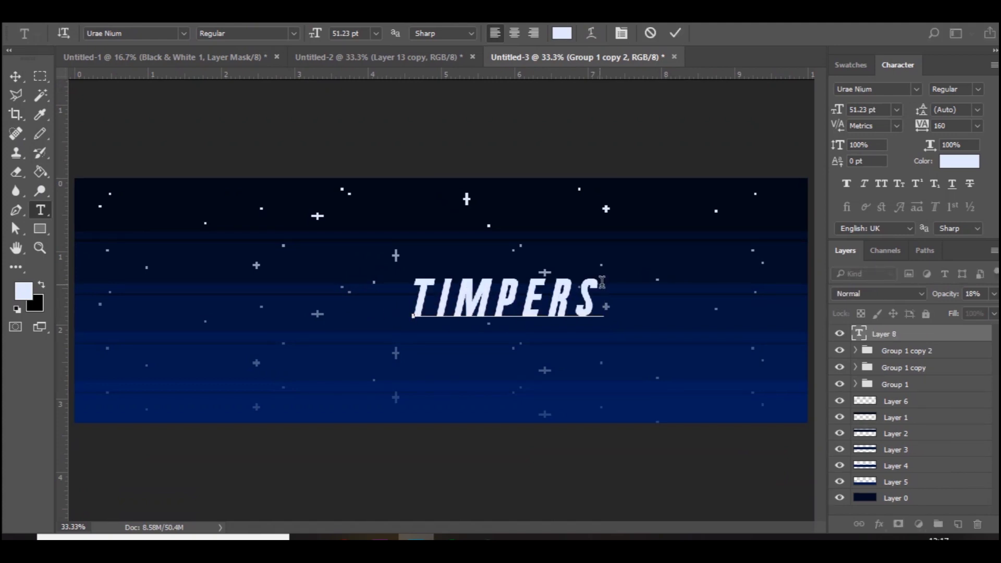
click(16, 77)
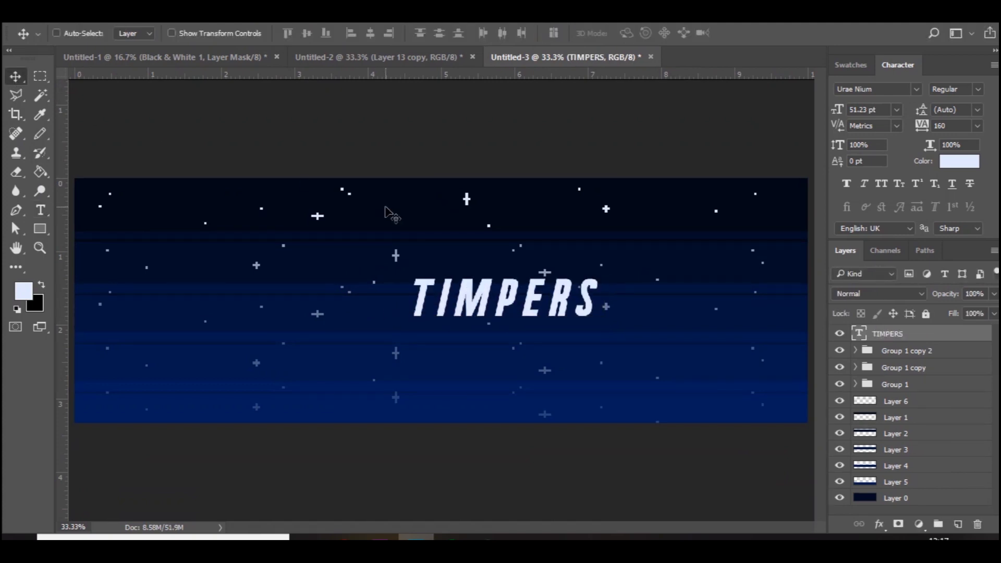
key(ctrl+t)
drag(546, 299, 479, 304)
key(Return)
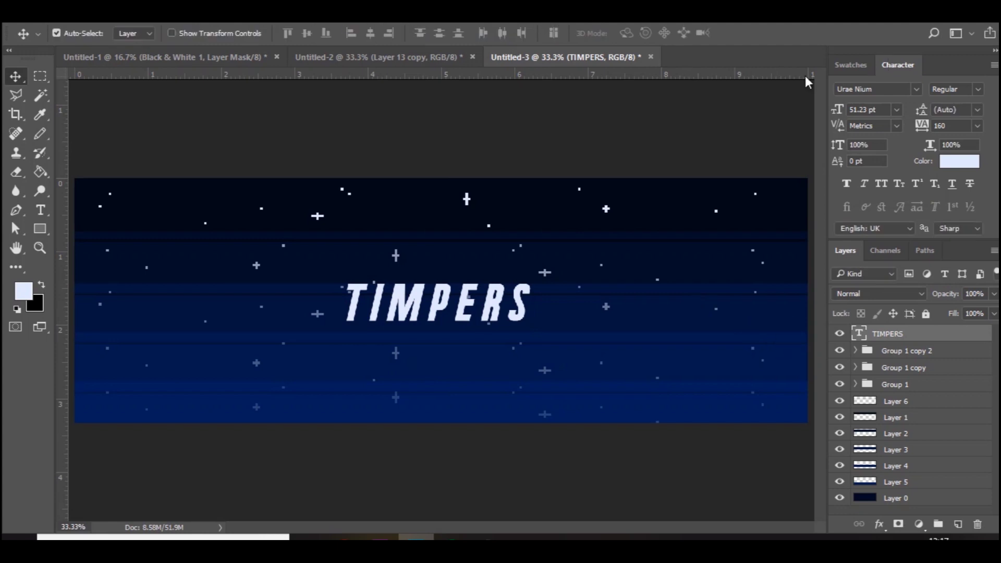
Widen the TIMPERS tracking from 160 to 240 and rasterize the type layer.
click(347, 13)
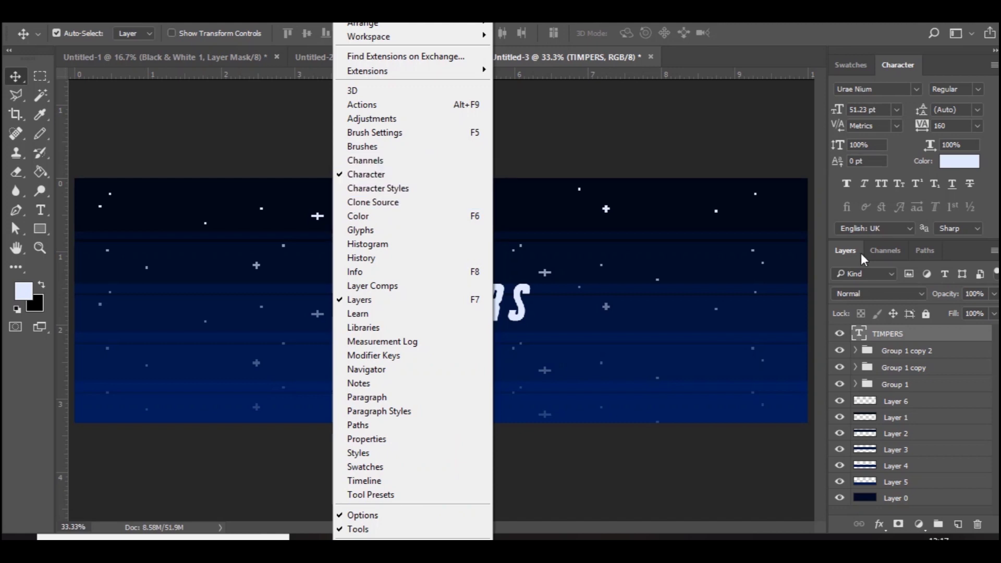
click(907, 342)
double_click(858, 334)
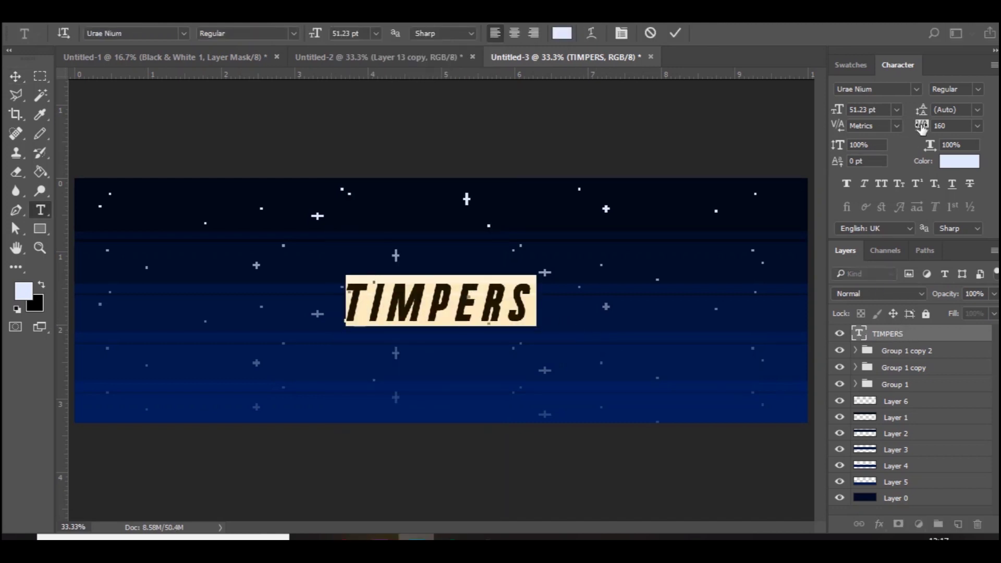
mouse_move(922, 129)
mouse_down()
mouse_move(932, 128)
mouse_move(710, 130)
mouse_up()
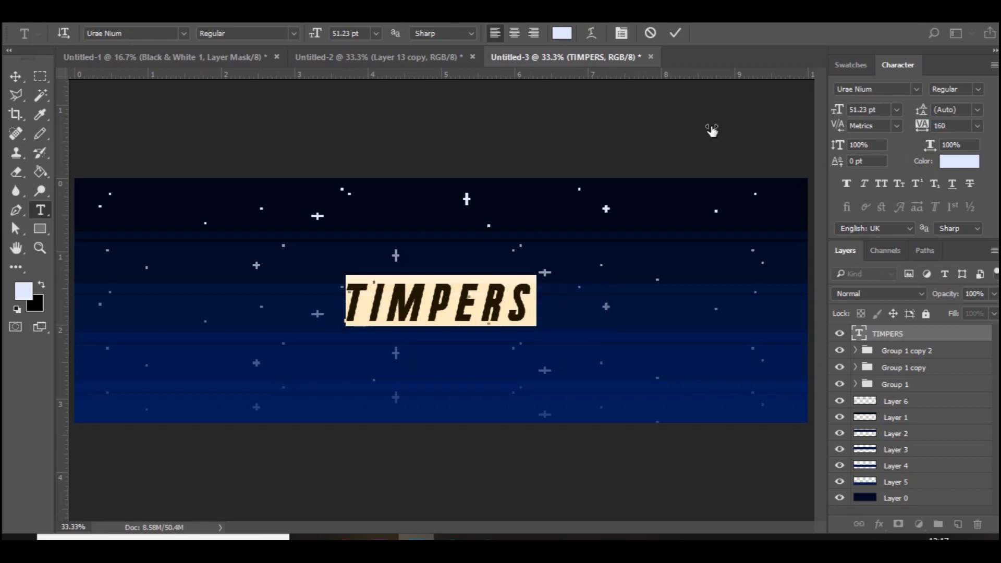
click(15, 76)
right_click(895, 339)
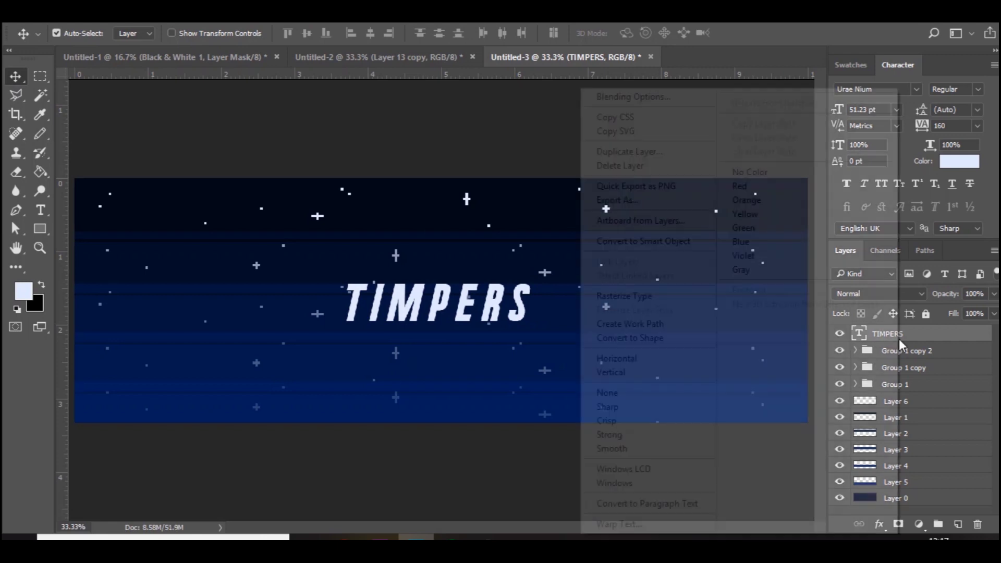
click(699, 296)
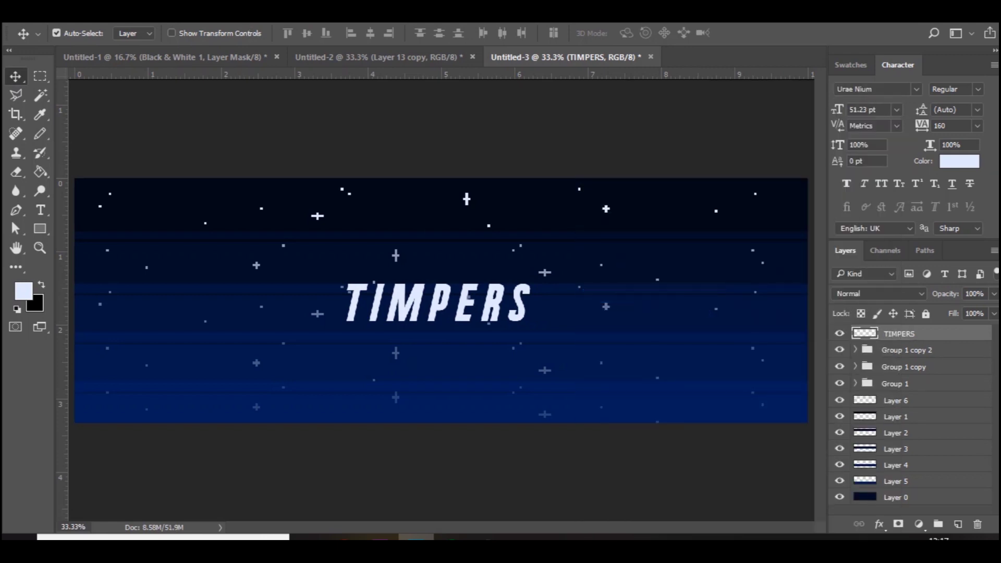
Change the image width from 3000 to 300 px and zoom in on the blocky TIMPERS lettering.
click(90, 15)
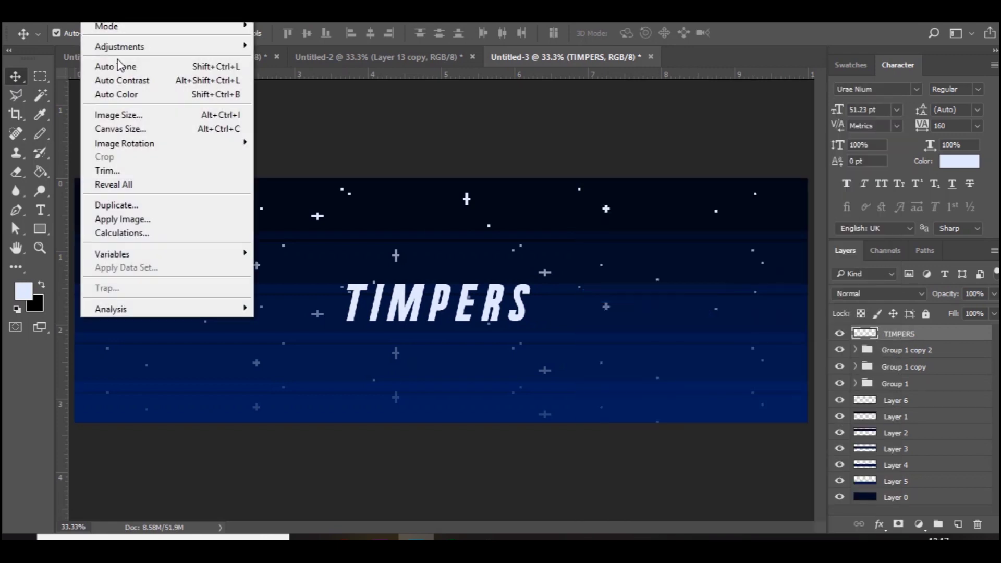
click(139, 114)
click(608, 193)
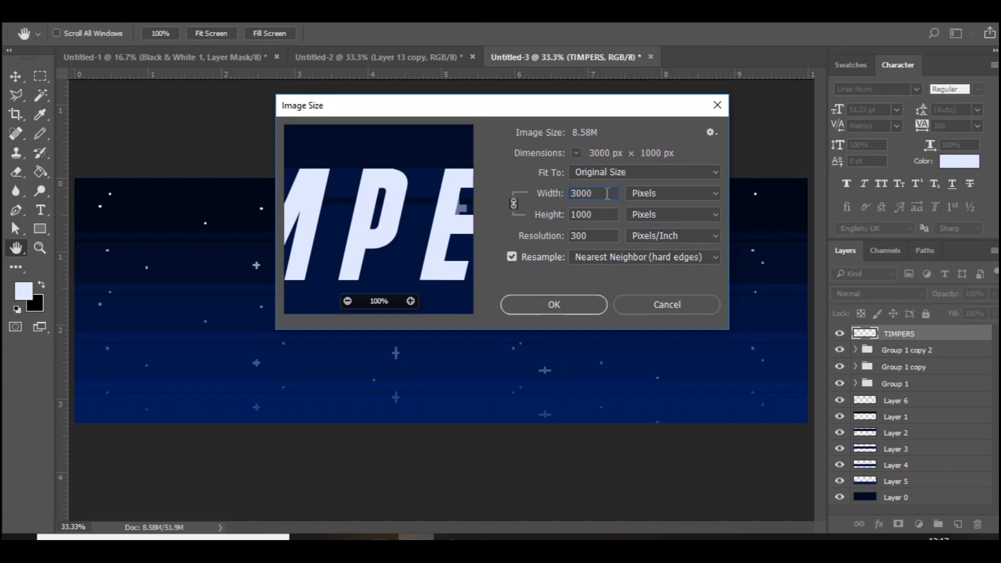
key(BackSpace)
key(Return)
key(v)
key(Left)
key(ctrl+plus)
key(ctrl+plus)
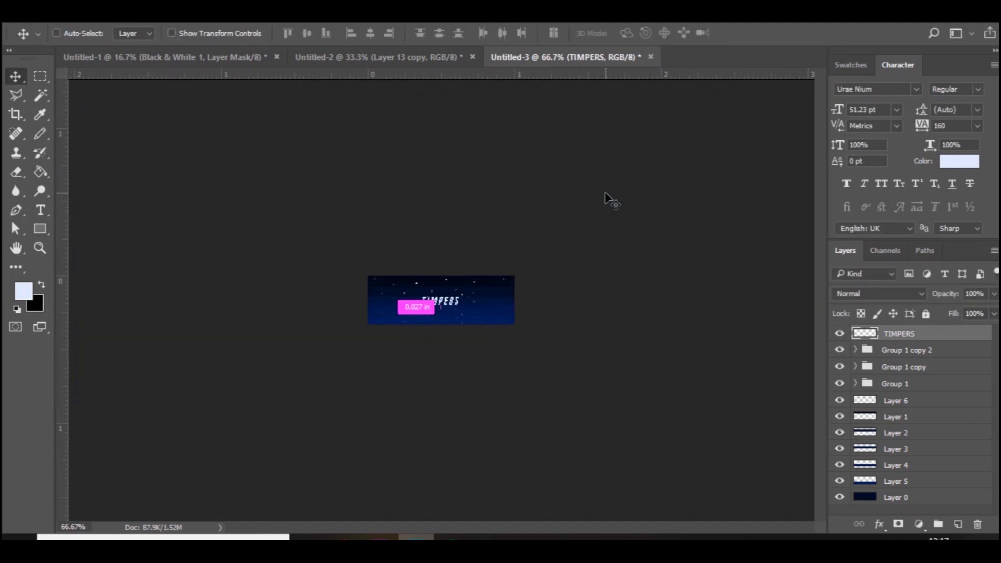
key(ctrl+plus)
key(ctrl+plus)
key(ctrl+plus)
key(ctrl+plus)
key(ctrl+plus)
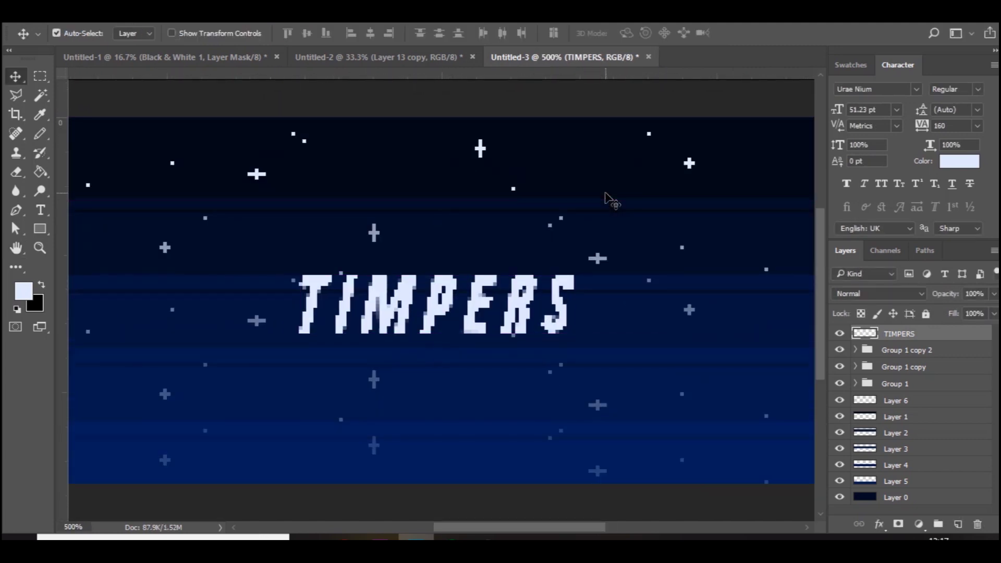
key(ctrl)
Add Layer 9 above the lettering on Layer 8 and clip it to the letters.
ctrl+click(861, 335)
key(ctrl+shift+alt+n)
shift+click(894, 348)
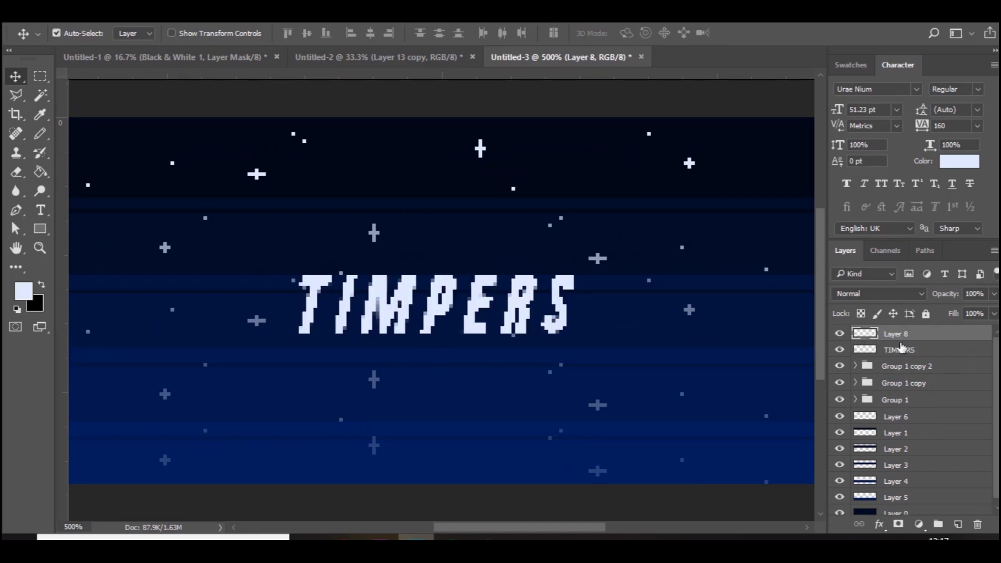
key(ctrl+e)
click(904, 354)
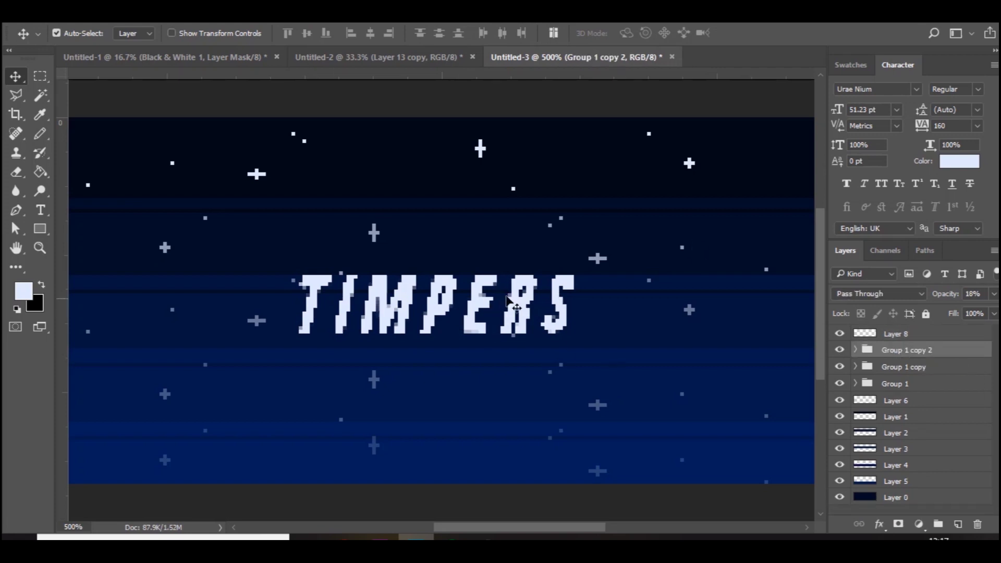
click(911, 336)
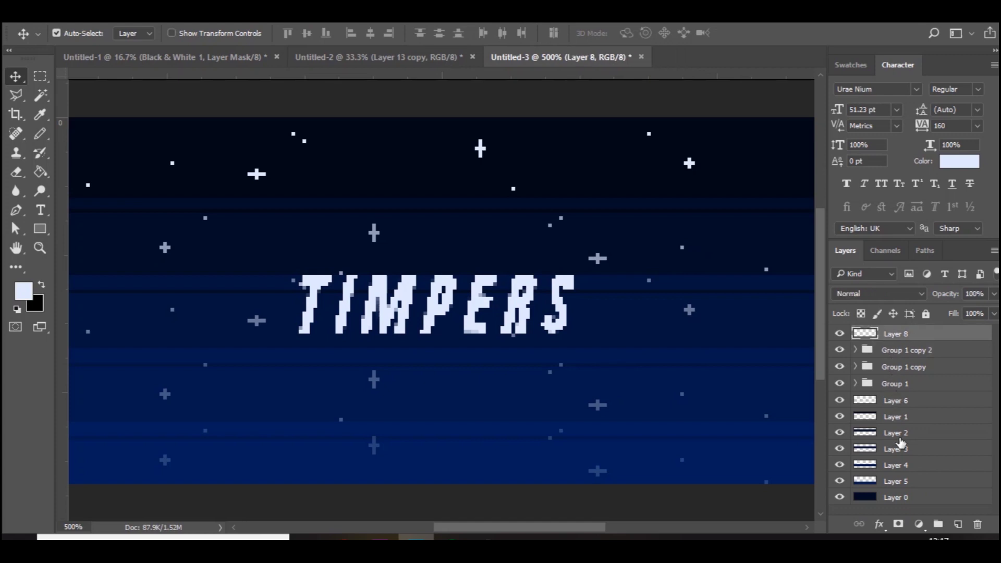
click(958, 524)
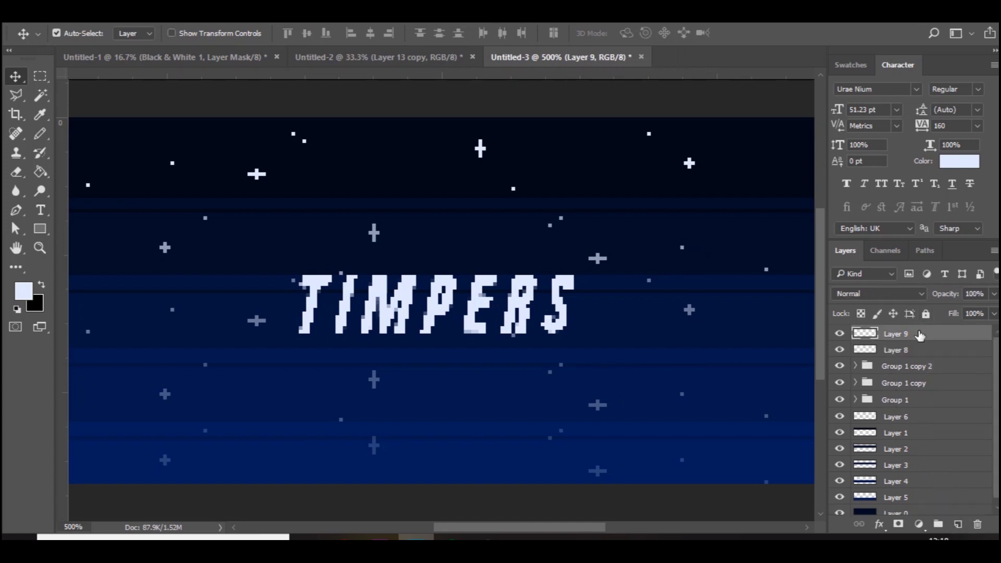
right_click(925, 339)
click(709, 337)
Paint the lower half of the letters strong blue 0e46c2 with the Pencil.
click(39, 134)
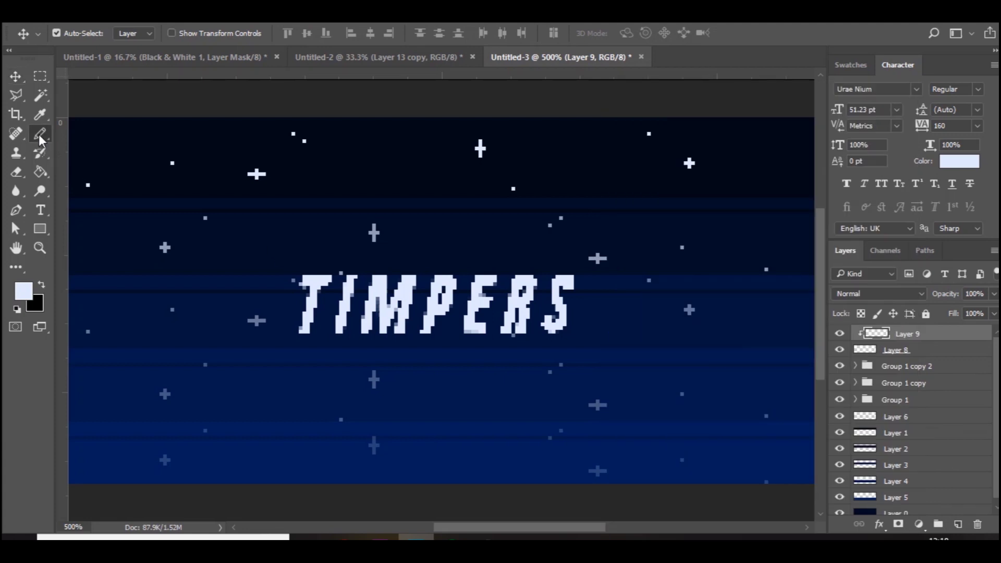
click(24, 290)
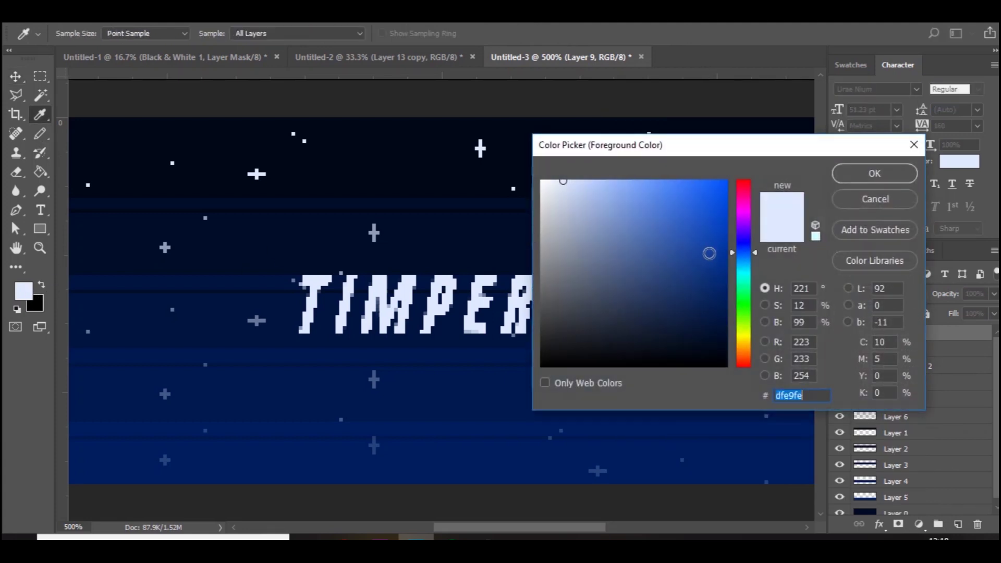
click(714, 224)
key(Return)
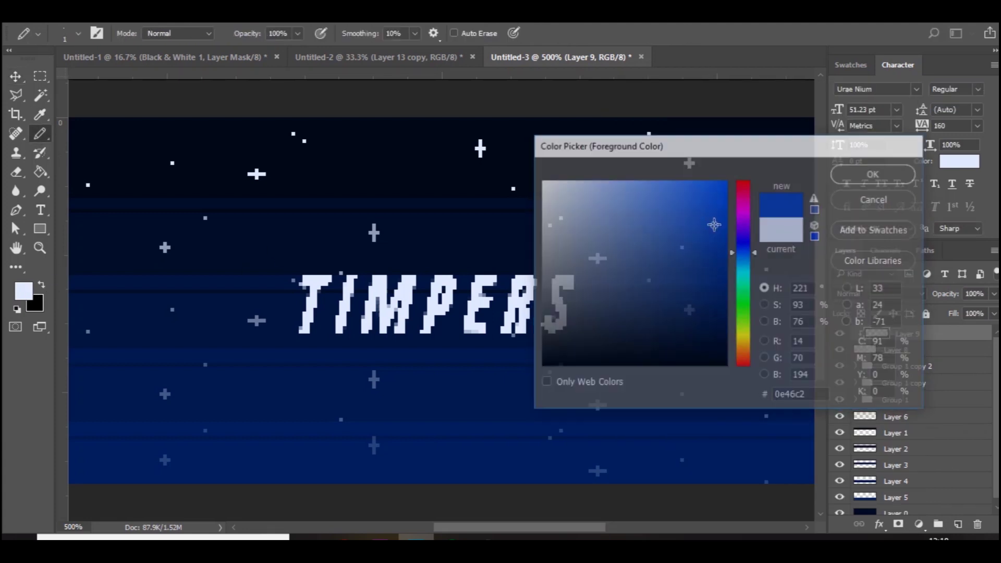
alt+right_click(547, 292)
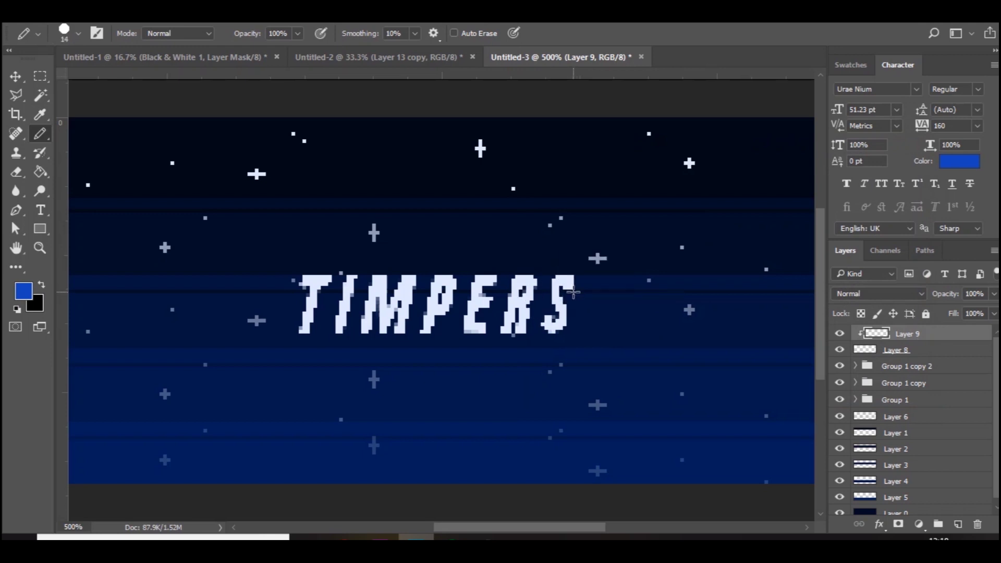
drag(605, 333, 90, 351)
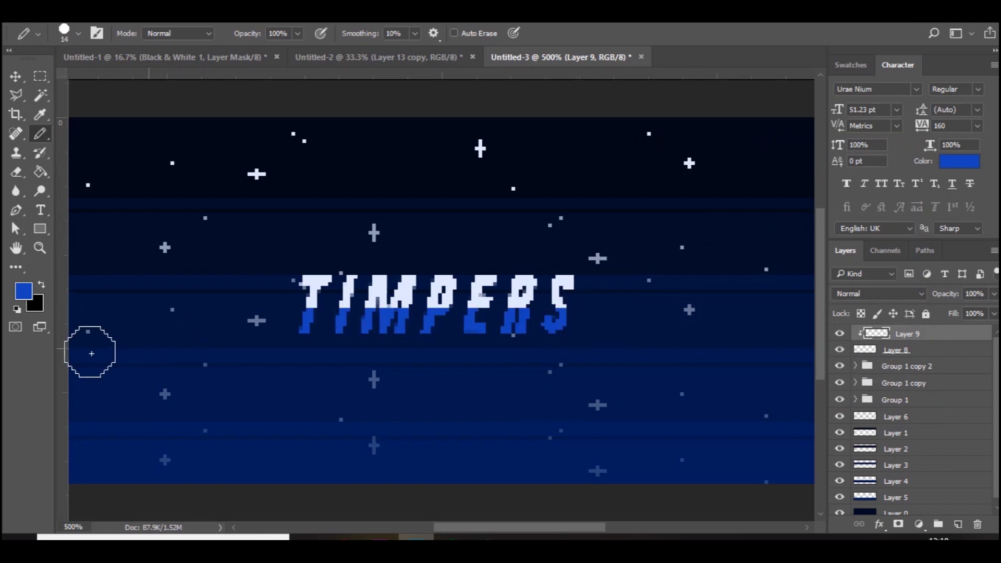
Add a darker blue band across the letters and light blue 6891eb along their bottom rows.
click(24, 291)
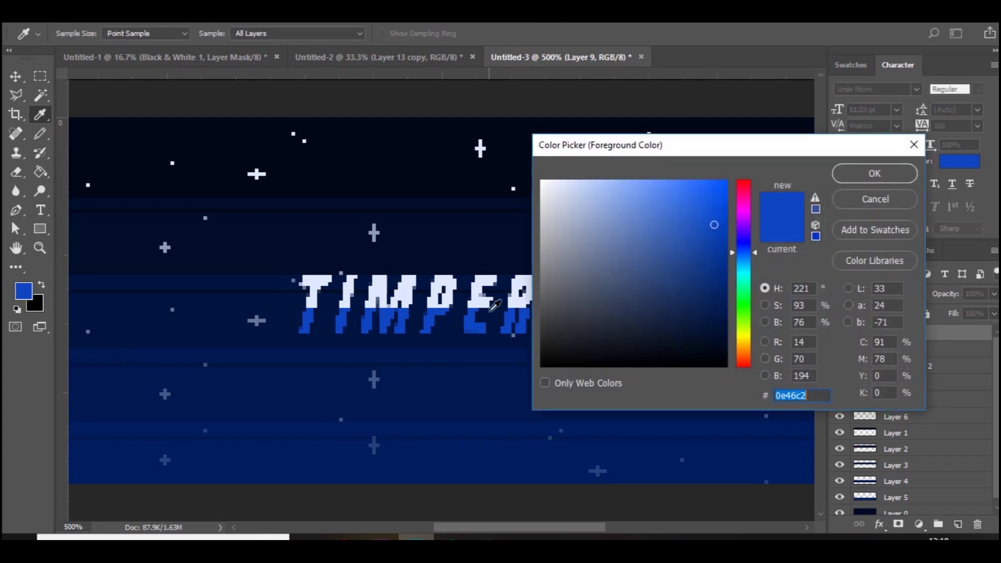
click(712, 270)
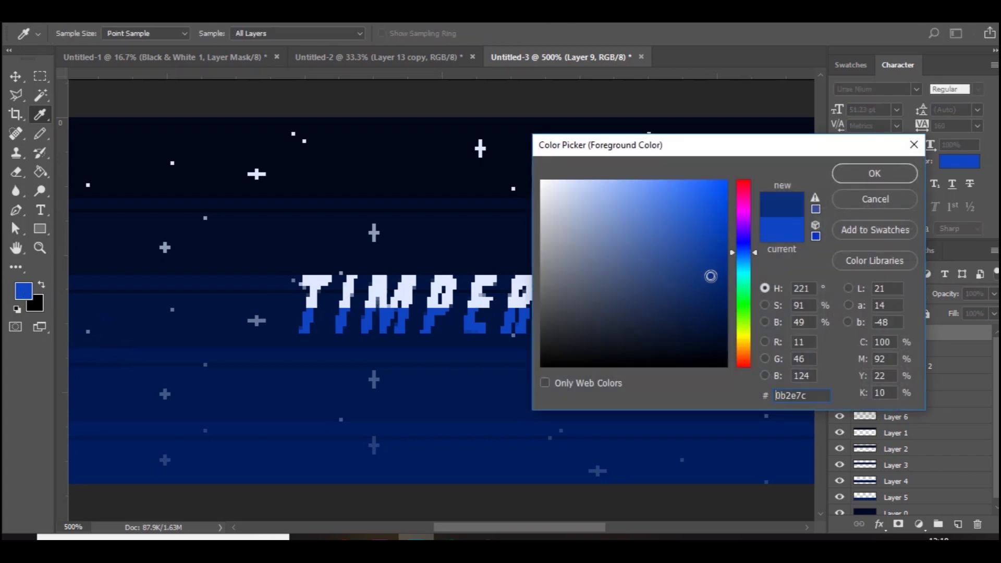
key(Return)
drag(589, 260, 197, 268)
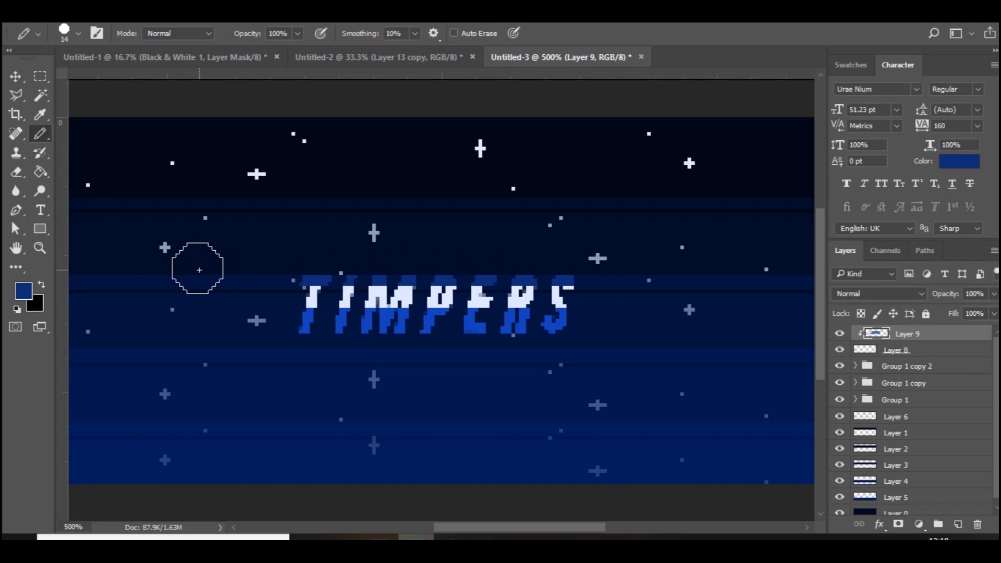
click(24, 291)
click(645, 195)
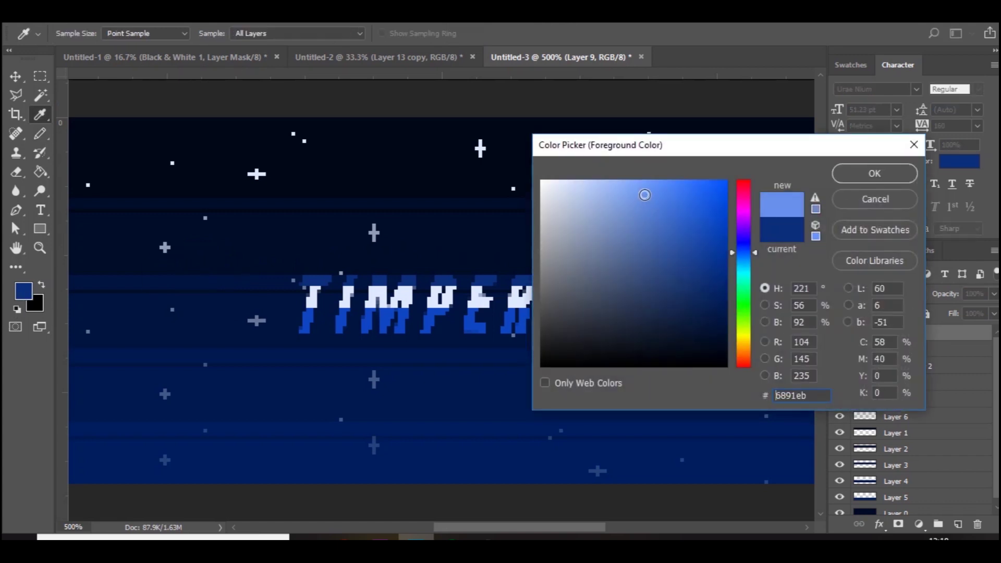
key(Return)
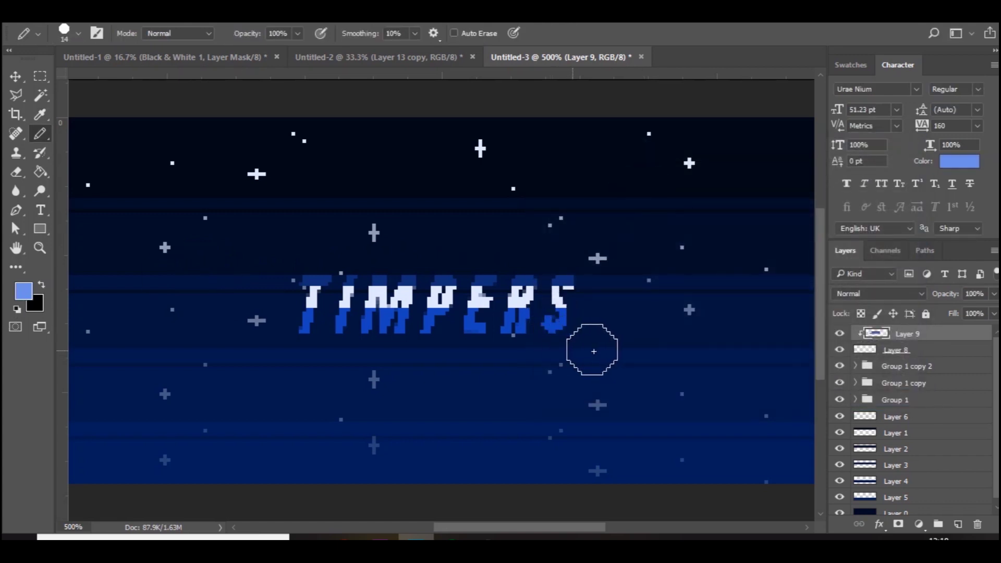
drag(584, 351, 204, 365)
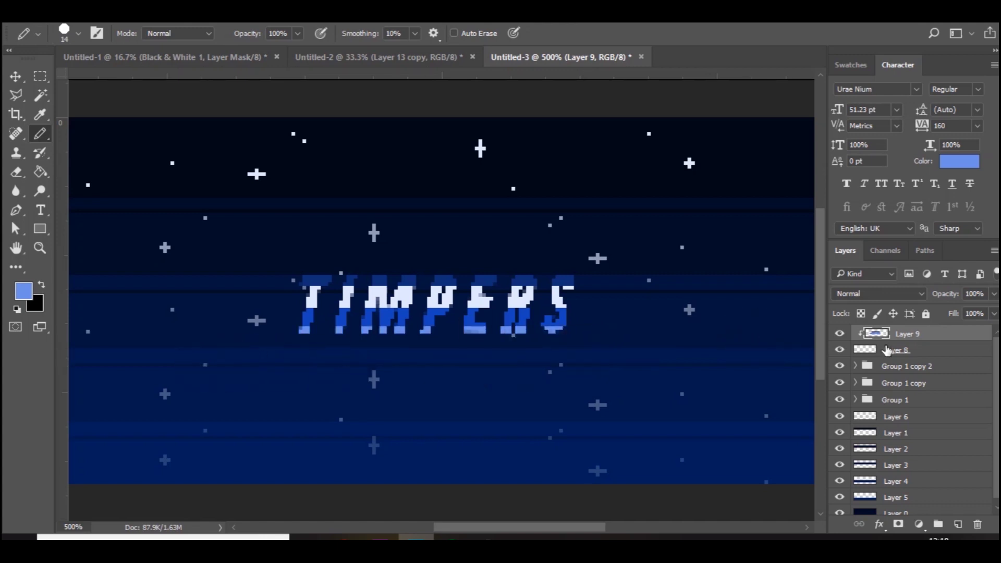
Merge the blue shading layer into the TIMPERS text layer.
shift+click(890, 350)
key(ctrl+e)
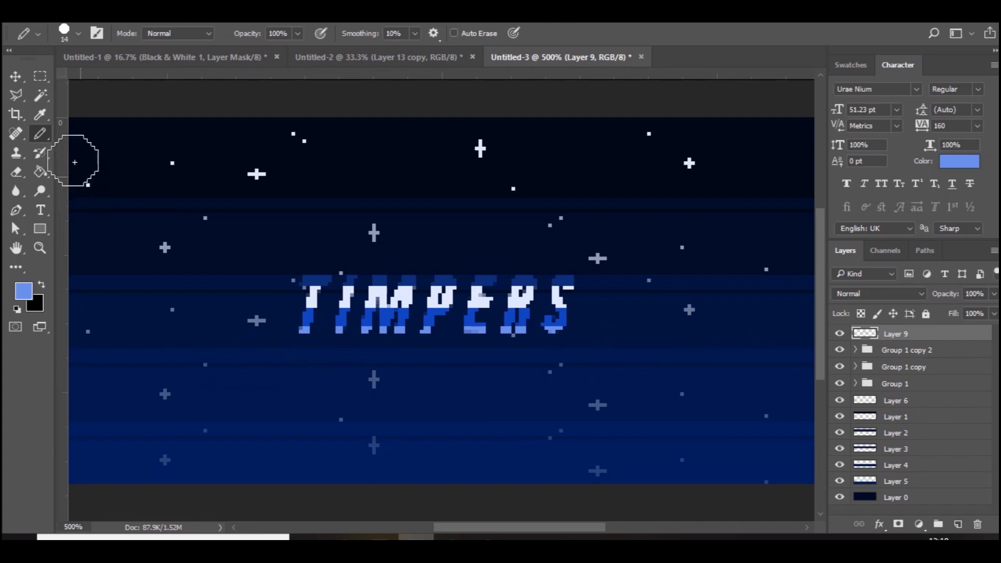
click(18, 76)
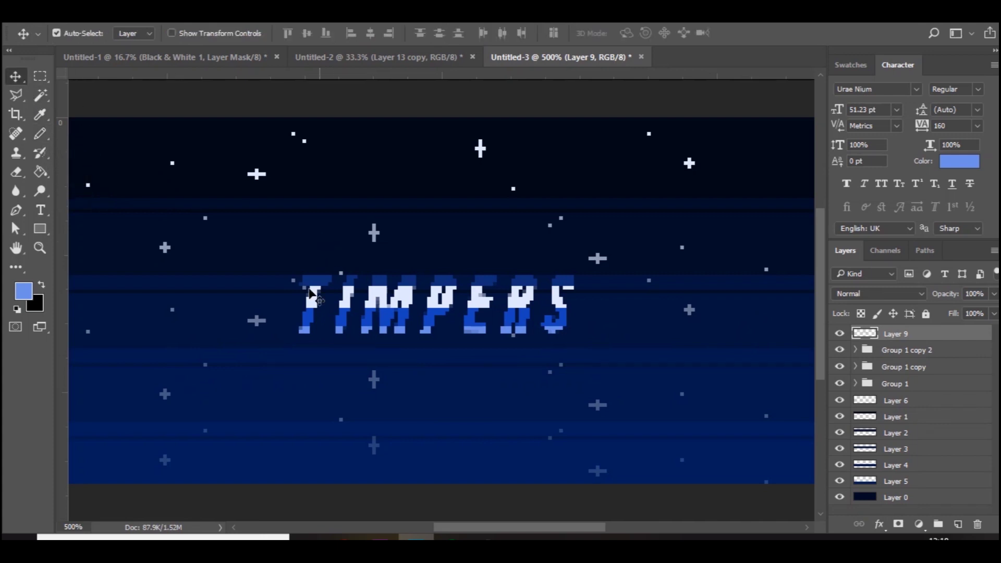
Draw a short light-blue slanted line below the text with a 1 px pencil.
key(b)
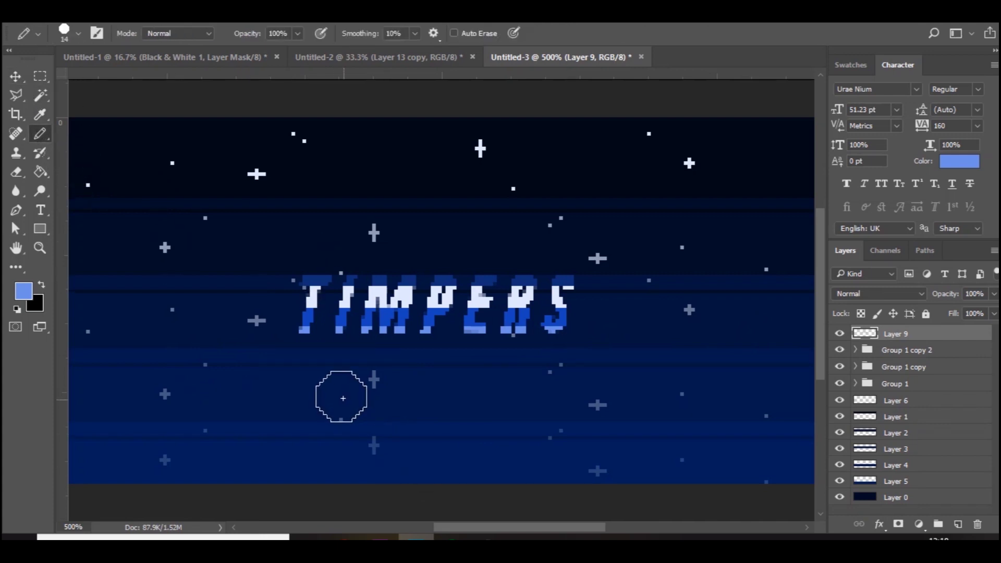
alt+right_click(343, 377)
drag(278, 383, 262, 419)
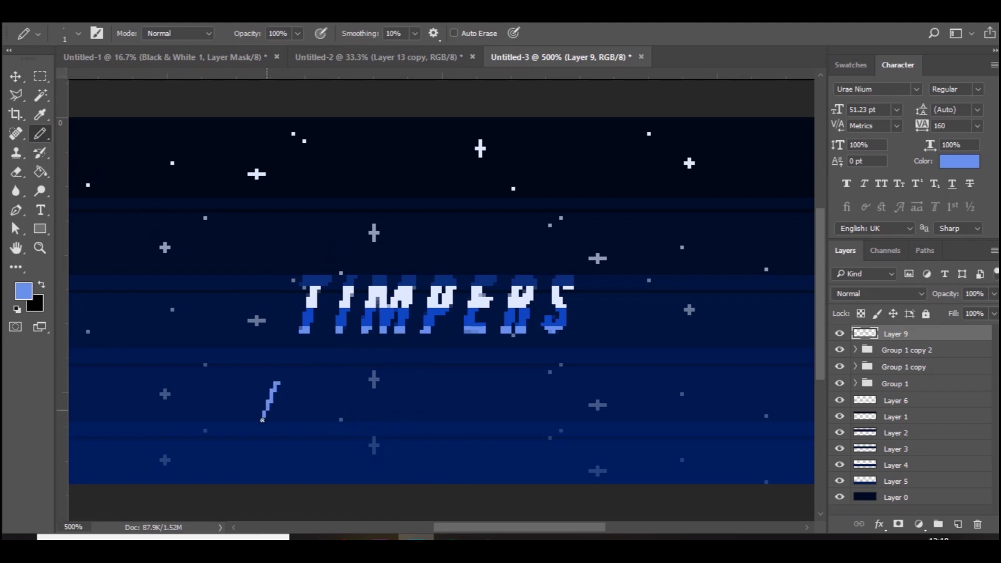
drag(251, 385, 290, 373)
key(ctrl+z)
key(ctrl+z)
click(16, 76)
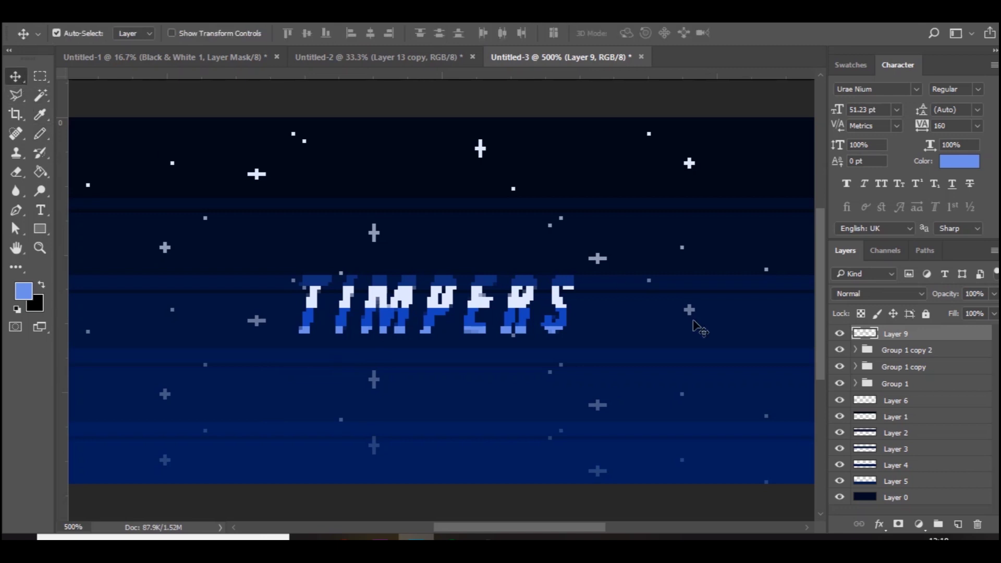
Duplicate the TIMPERS layer and nudge the original down a few pixels beneath the copy.
key(ctrl+j)
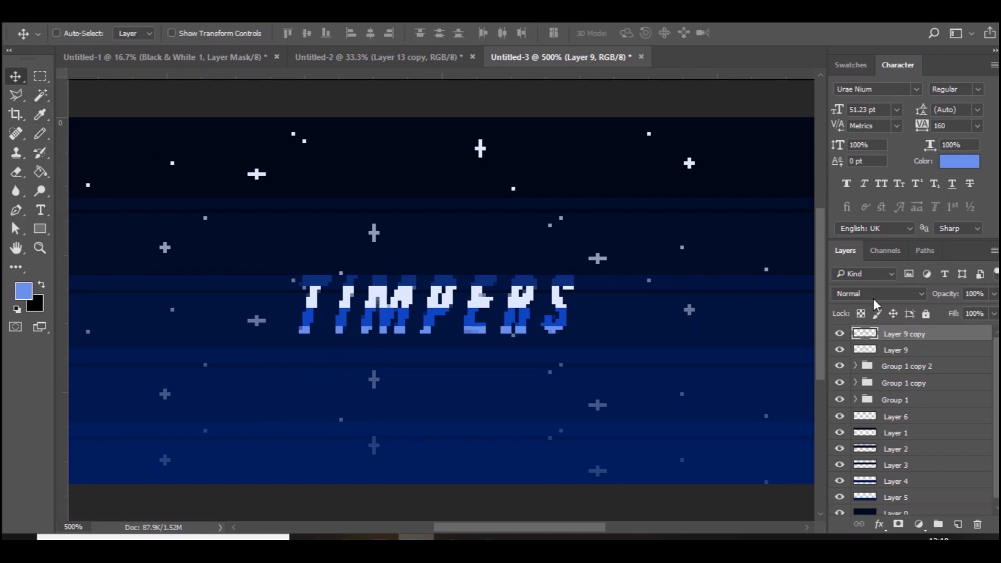
click(895, 350)
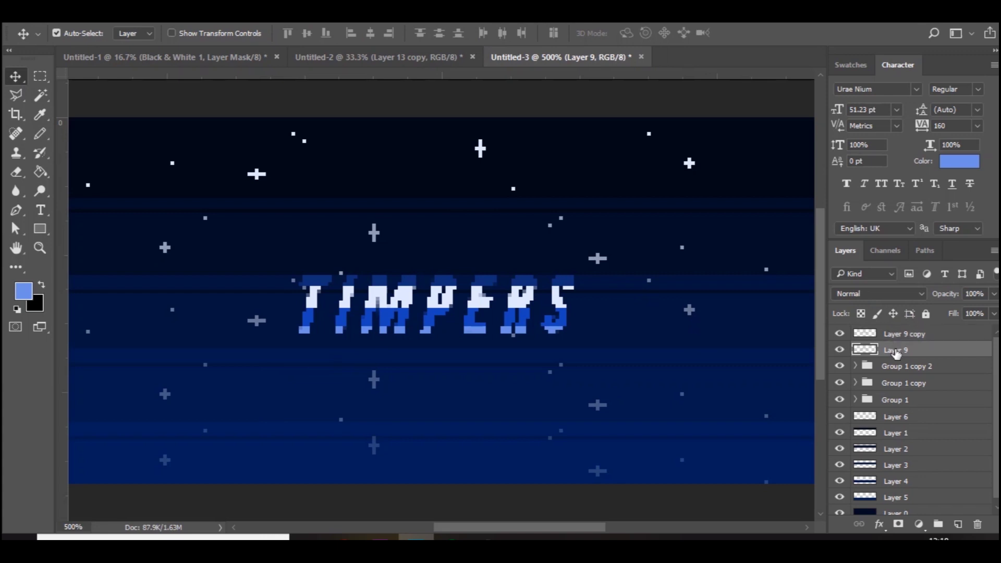
key(Down)
key(Down)
key(Down)
Darken the lower copy with Hue/Saturation: saturation +100, lightness -69.
key(ctrl+u)
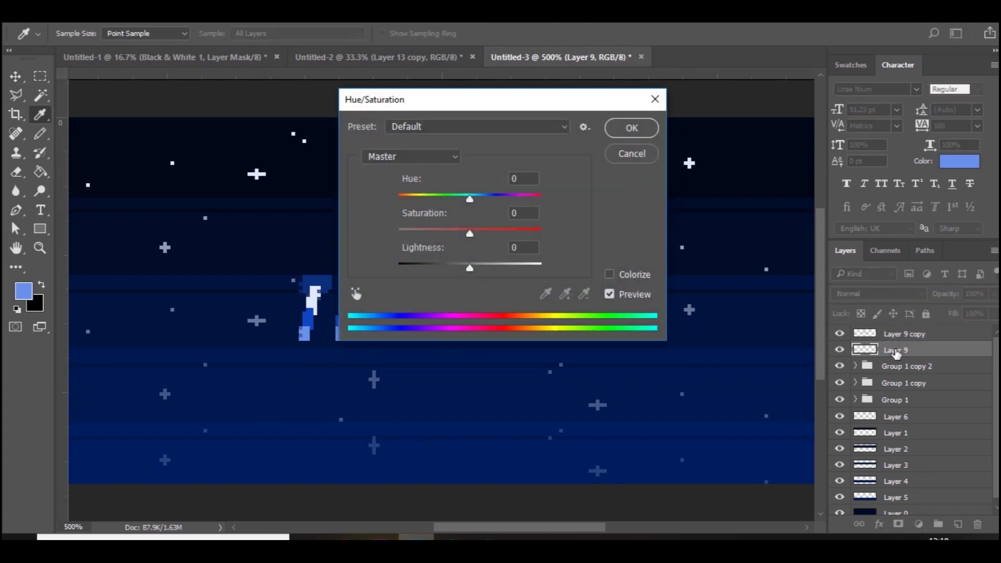
drag(419, 263, 417, 263)
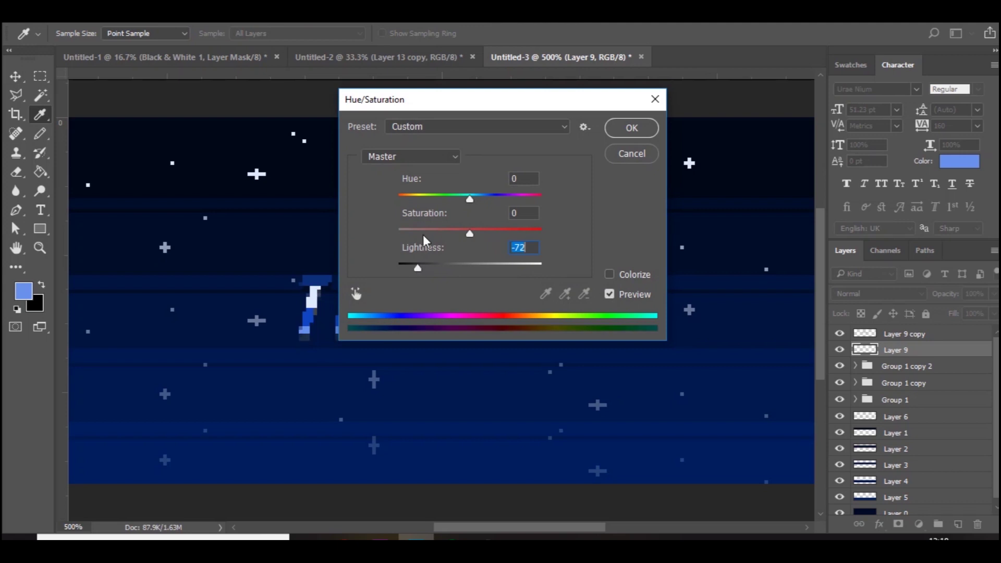
drag(473, 100, 674, 109)
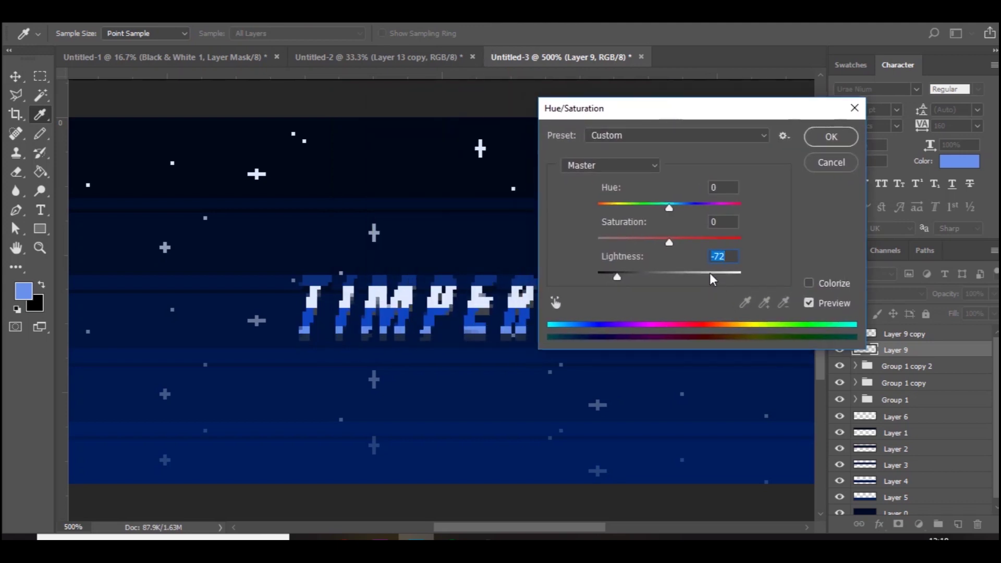
drag(669, 242, 746, 242)
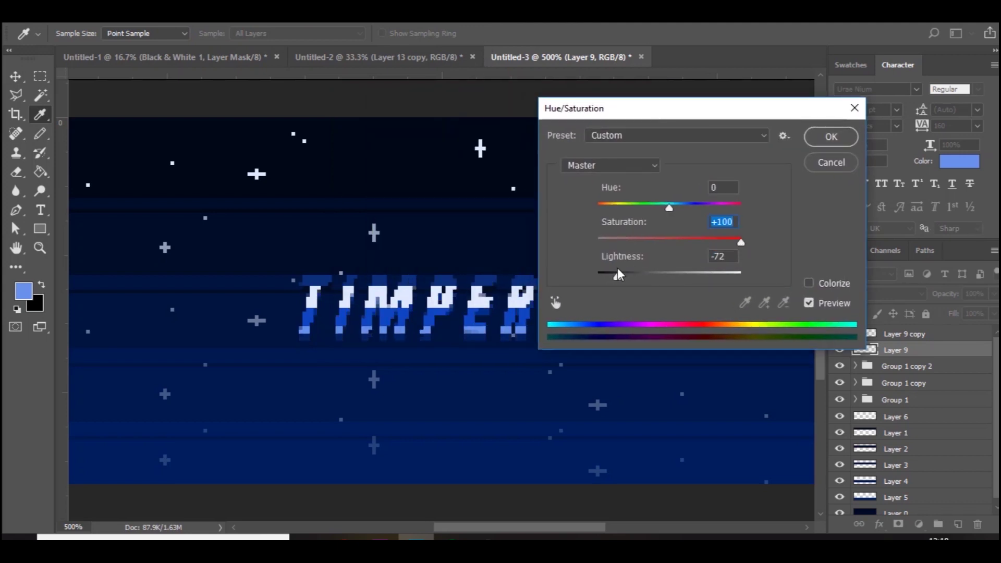
drag(615, 273, 619, 273)
key(Return)
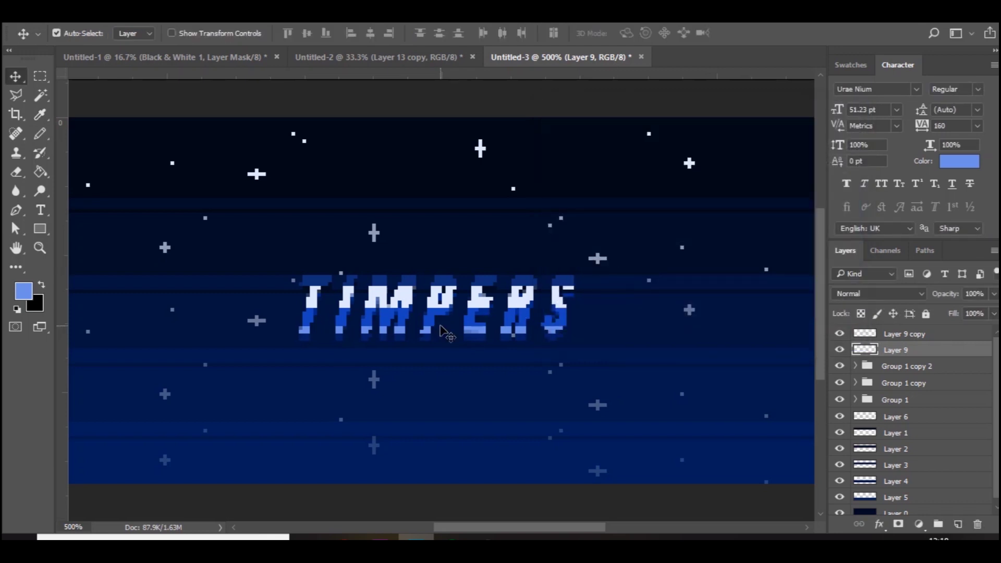
key(ctrl+minus)
key(ctrl+minus)
key(ctrl+minus)
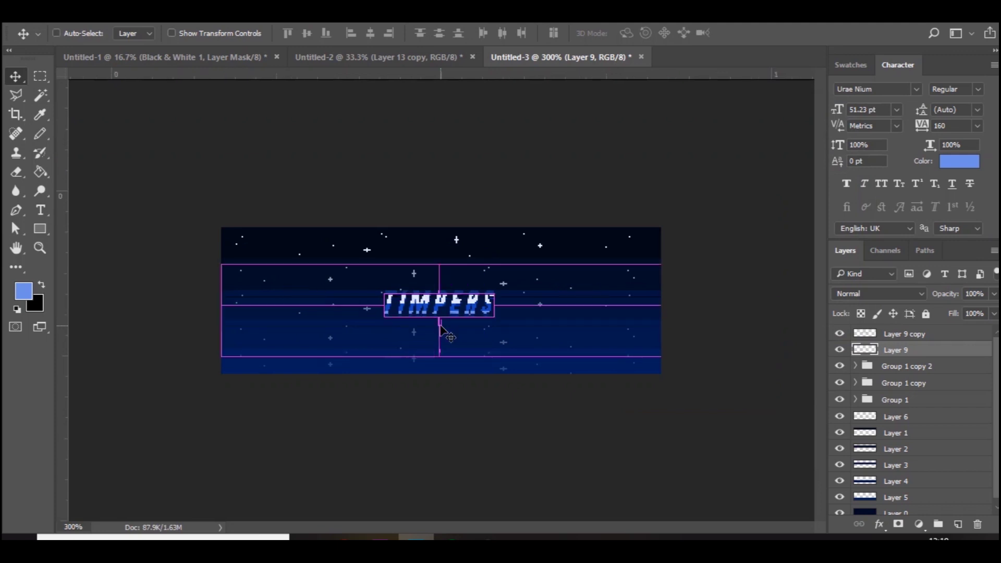
key(ctrl+plus)
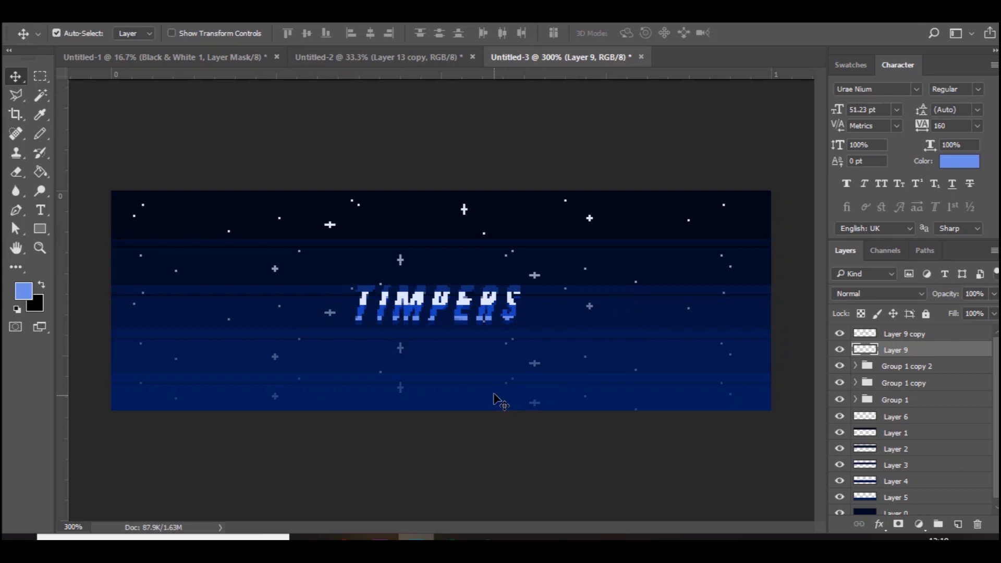
Switch to Untitled-2, zoom out, and toggle Layer 13 and Layer 13 copy off and back on.
click(457, 58)
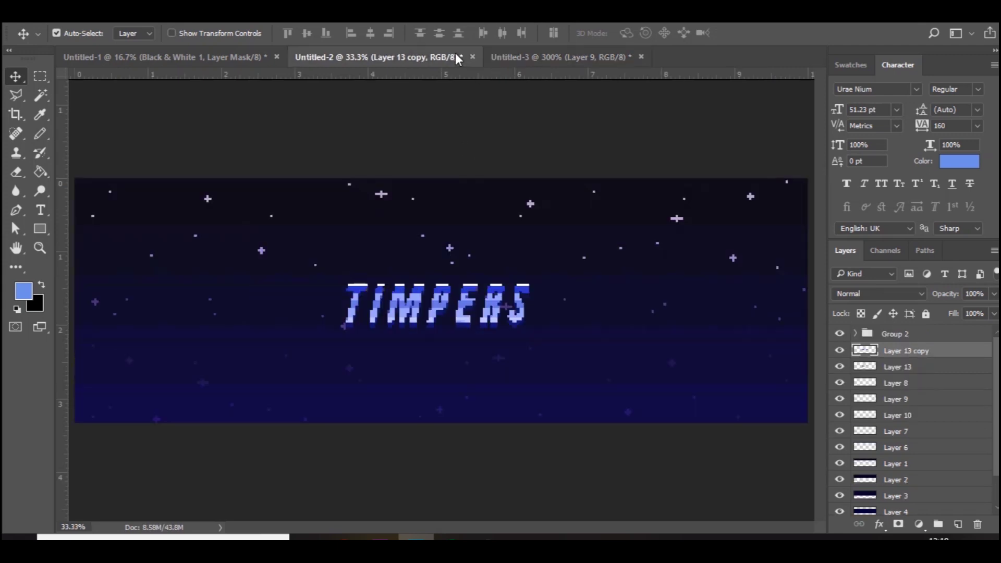
key(ctrl+minus)
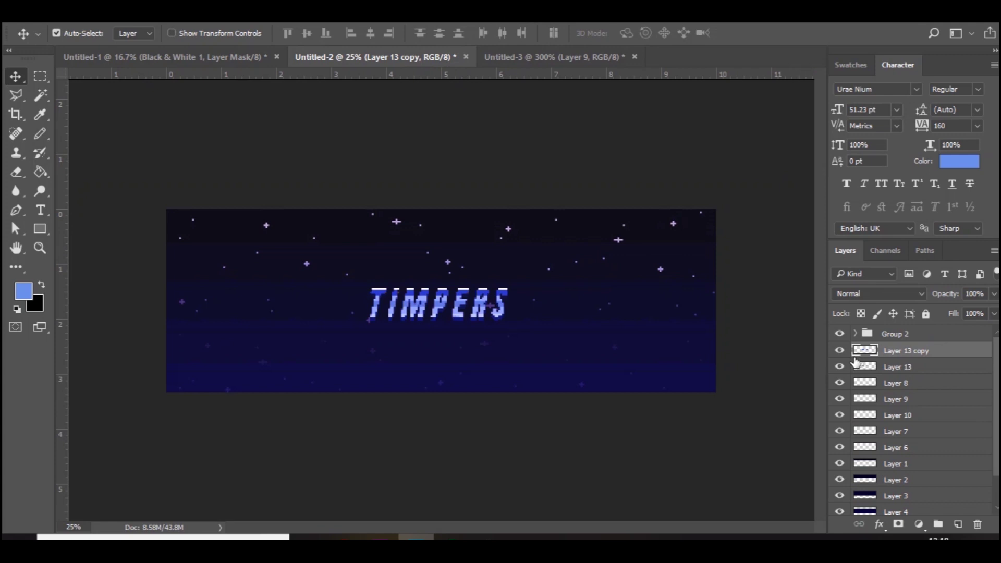
click(839, 351)
click(839, 367)
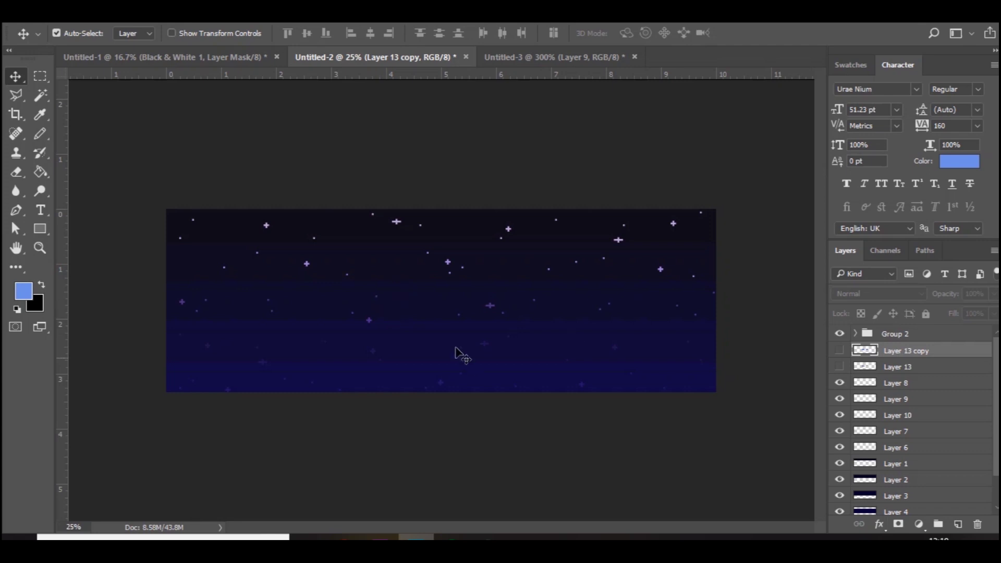
click(839, 367)
click(839, 351)
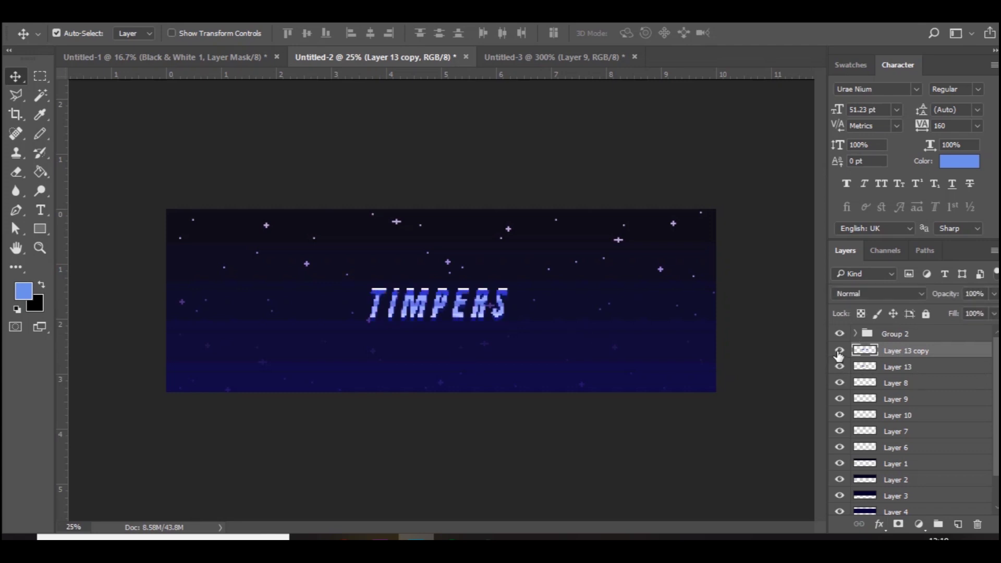